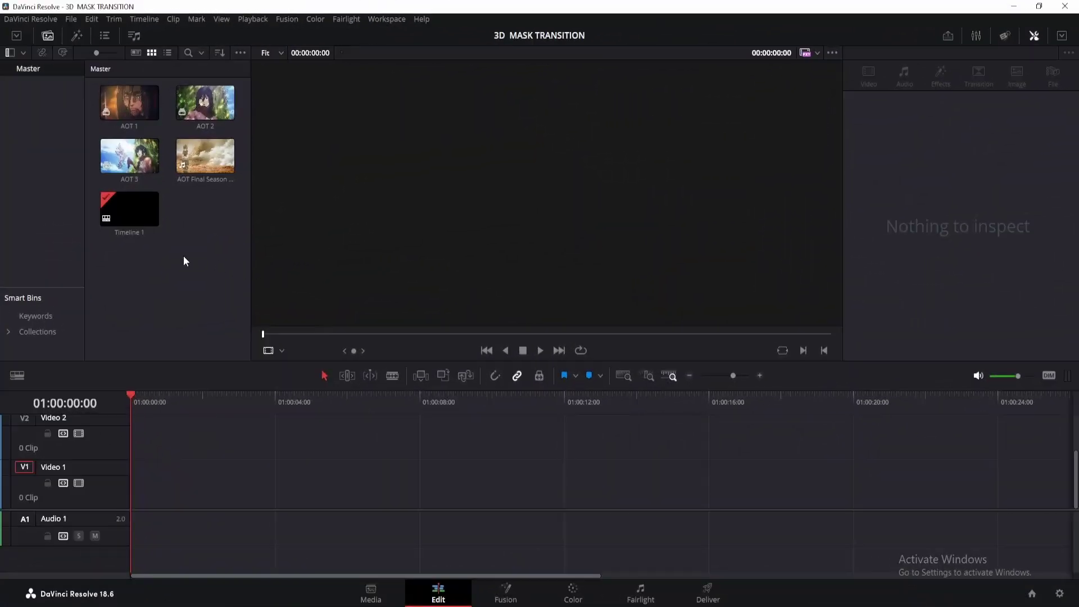
# Step: Create a five-second Fusion composition named Fusion Composition 1, place it at the start of Video 1 and open it for compositing
pyautogui.rightClick(168, 259)
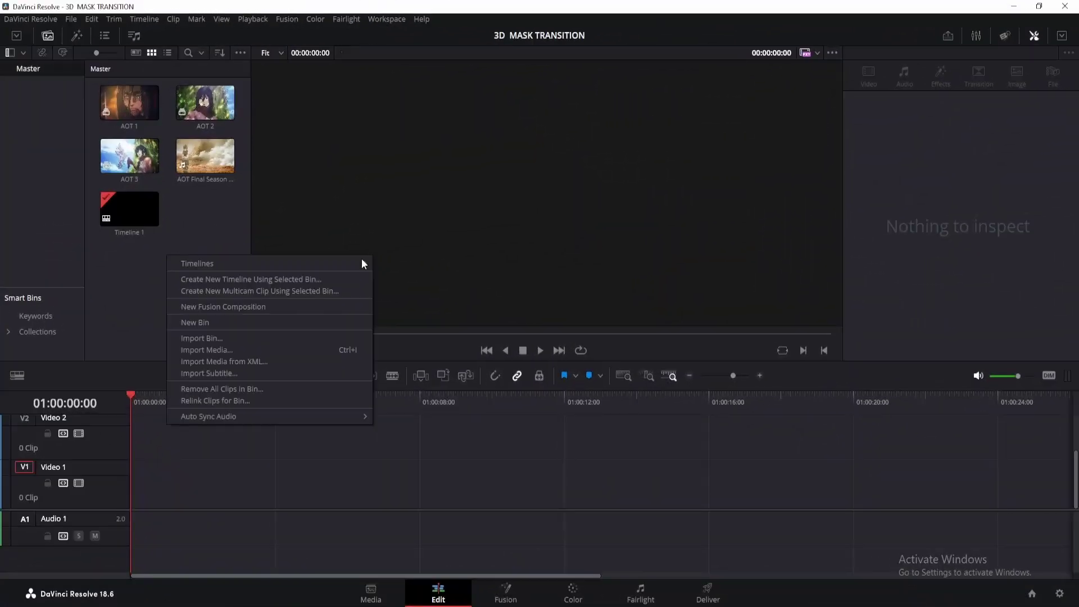
pyautogui.click(271, 308)
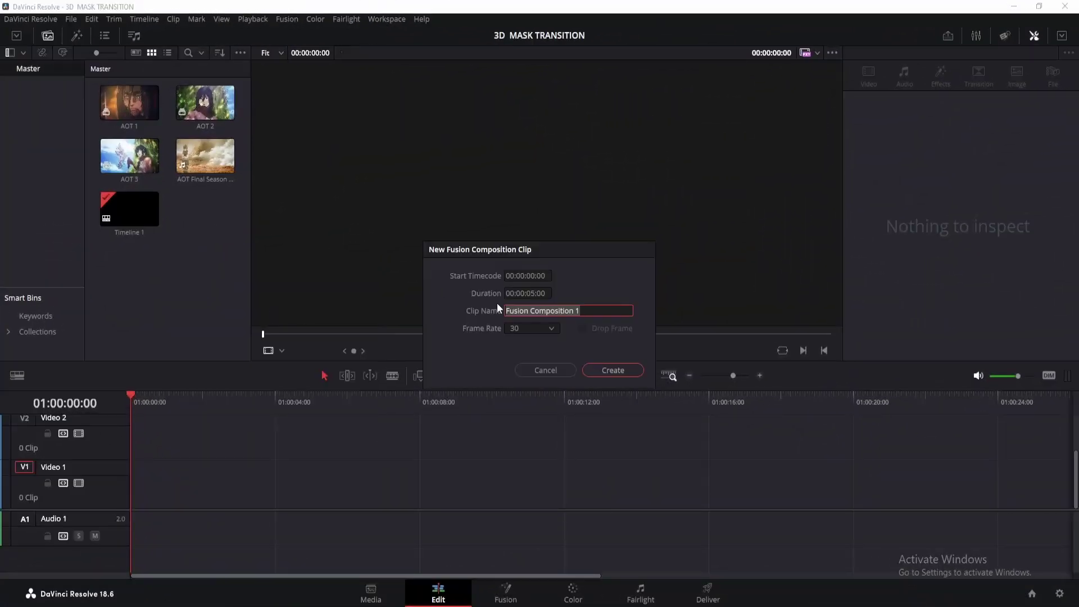
pyautogui.click(611, 376)
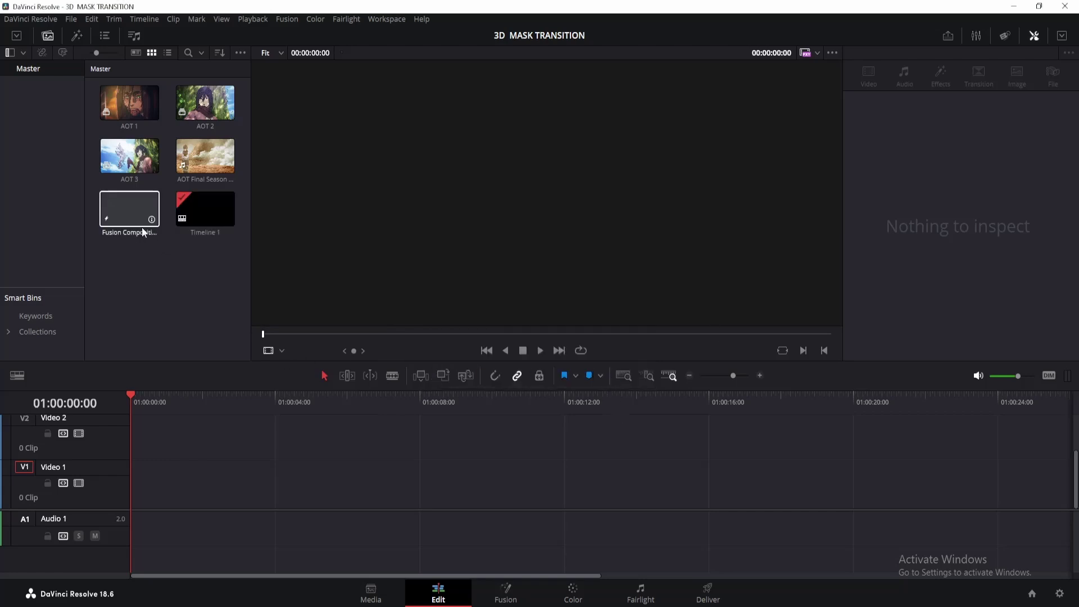
pyautogui.moveTo(135, 228); pyautogui.dragTo(127, 485)
pyautogui.moveTo(151, 397); pyautogui.dragTo(162, 398)
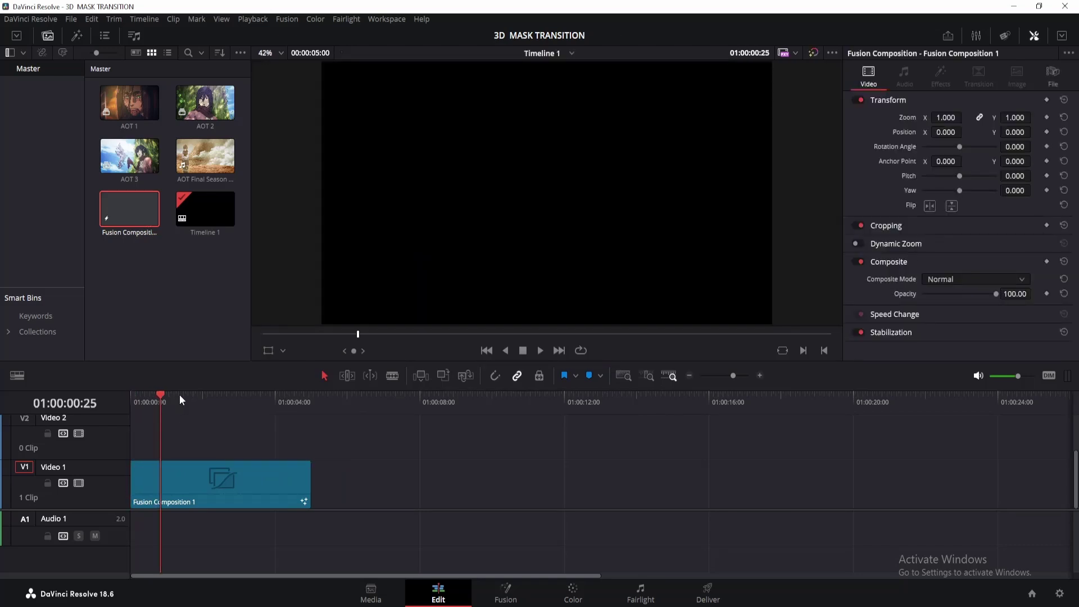
pyautogui.click(506, 591)
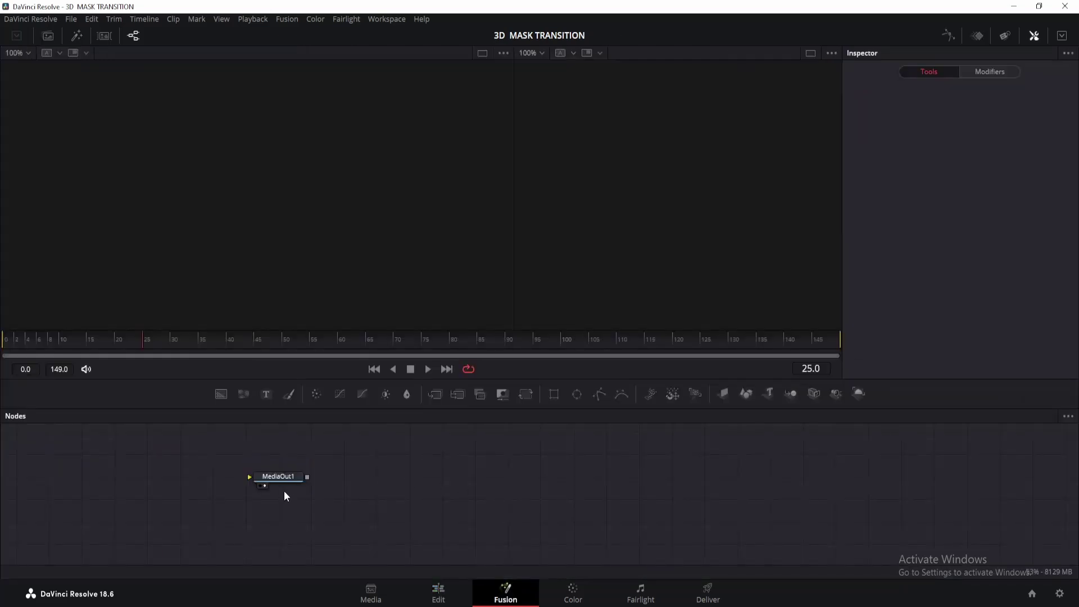
# Step: Bring the AOT 1 clip into the node graph and rename its node EREN
pyautogui.click(48, 35)
pyautogui.moveTo(135, 93); pyautogui.dragTo(362, 243)
pyautogui.press('F2')
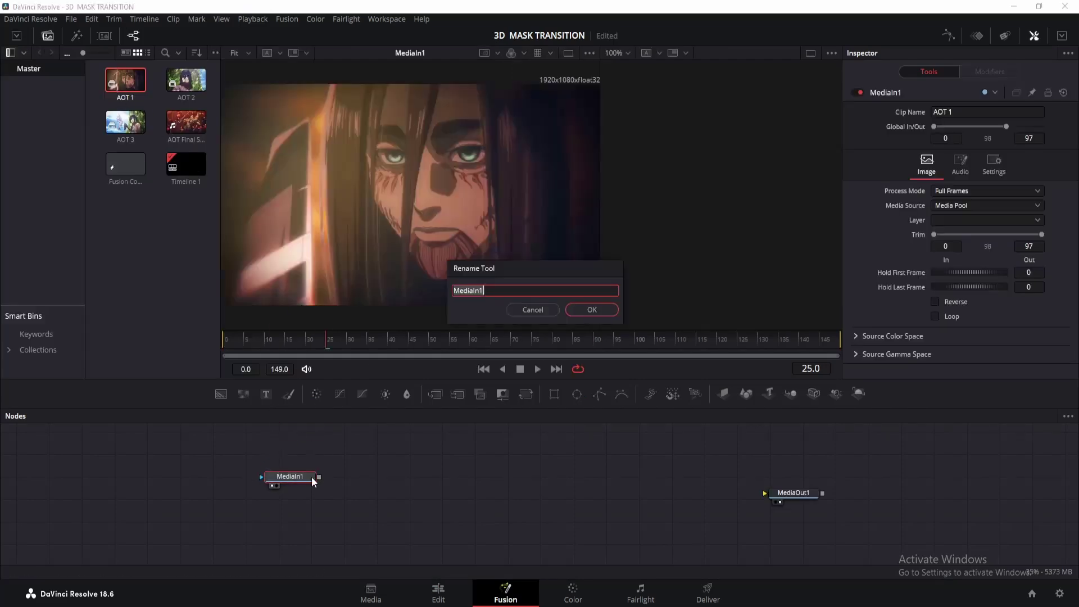
pyautogui.write('EREN')
pyautogui.press('Return')
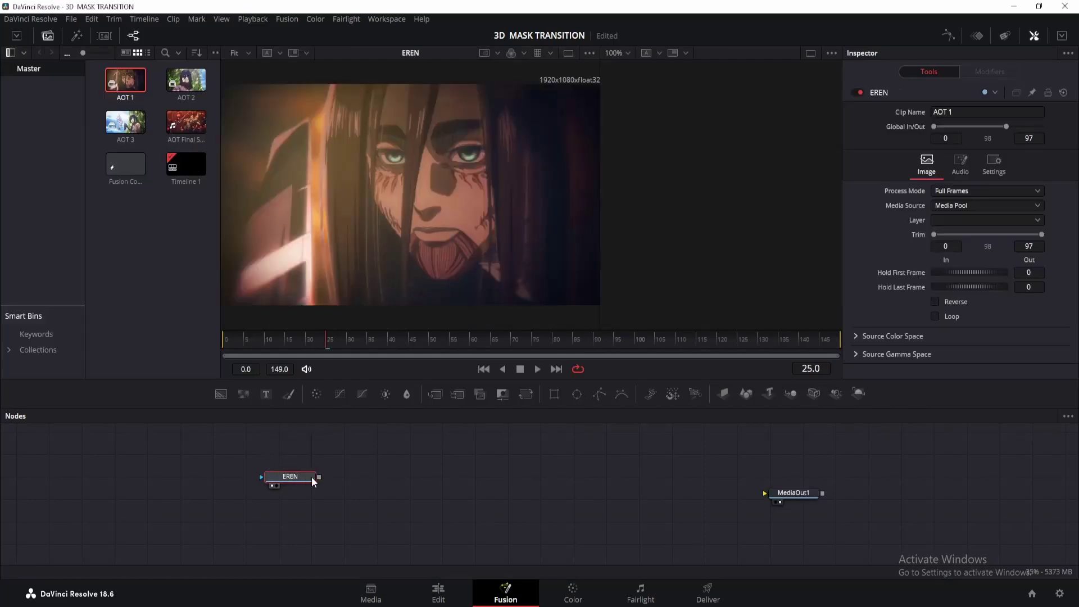
# Step: Chain an Image Plane 3D, a Merge 3D and a Renderer 3D after EREN and feed the result into MediaOut1
pyautogui.click(725, 394)
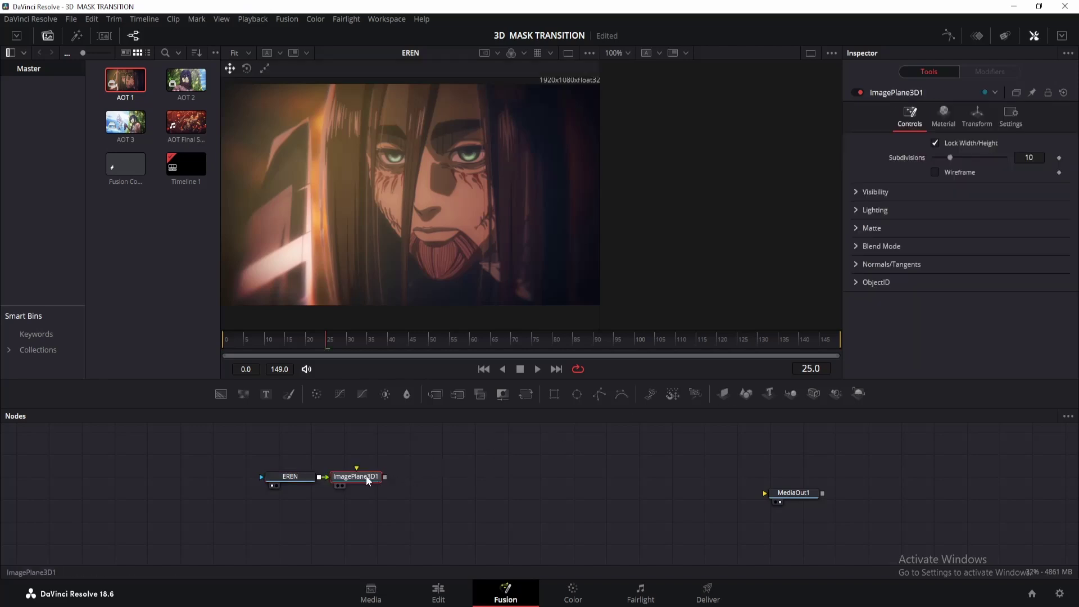
pyautogui.moveTo(369, 478); pyautogui.dragTo(388, 479)
pyautogui.click(791, 399)
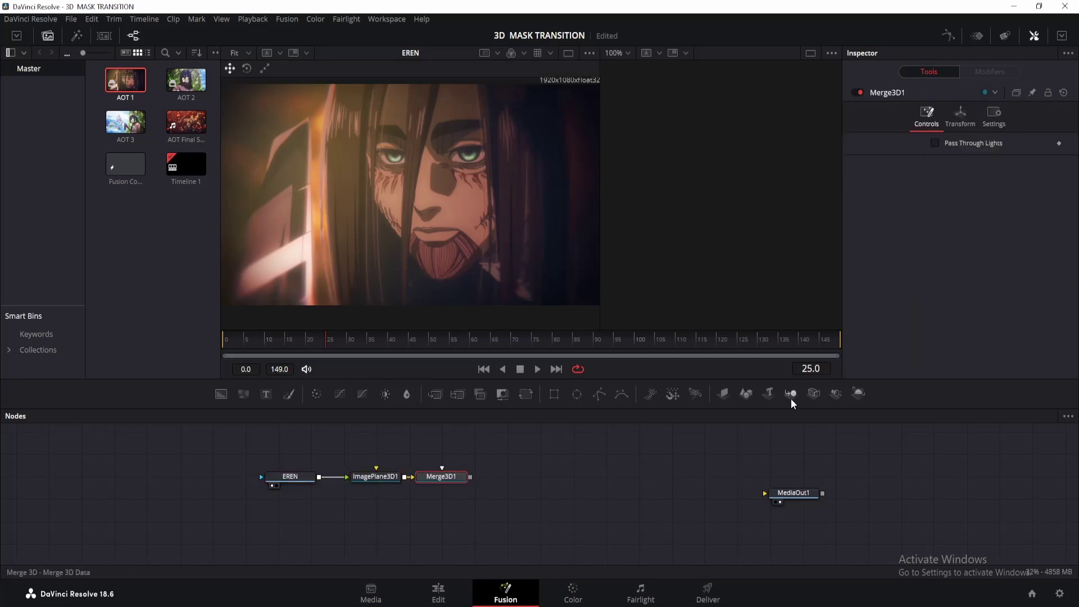
pyautogui.click(859, 400)
pyautogui.moveTo(536, 477); pyautogui.dragTo(868, 490)
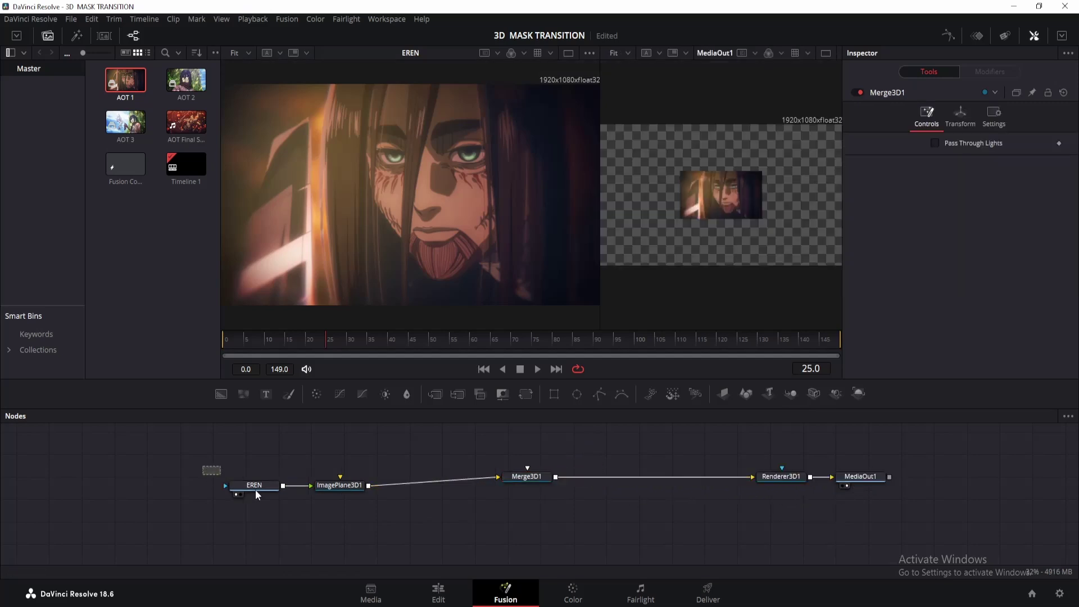
# Step: Route the ImagePlane3D1 connection through a pipe router below Merge3D1 and stack EREN above its image plane
pyautogui.moveTo(203, 467); pyautogui.dragTo(340, 539)
pyautogui.keyDown('alt'); pyautogui.click(432, 509); pyautogui.keyUp('alt')
pyautogui.moveTo(432, 509); pyautogui.dragTo(528, 536)
pyautogui.moveTo(276, 535); pyautogui.dragTo(361, 508)
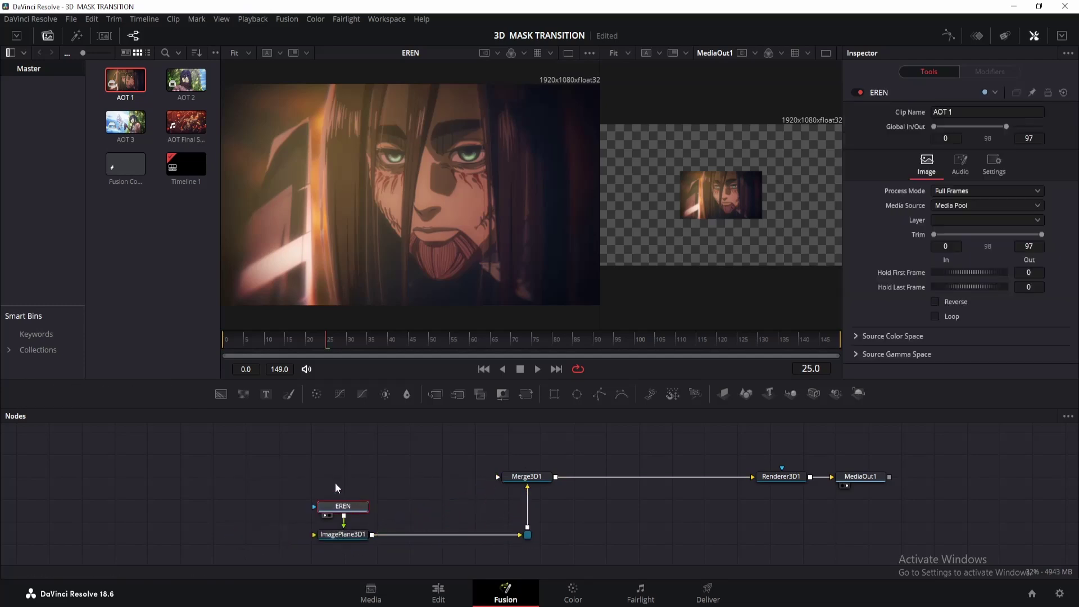
pyautogui.moveTo(310, 486); pyautogui.dragTo(352, 540)
pyautogui.moveTo(352, 540); pyautogui.dragTo(292, 537)
# Step: Connect a Camera 3D to Merge3D1 and set the camera's Z translation to 1.6
pyautogui.moveTo(814, 394); pyautogui.dragTo(529, 500)
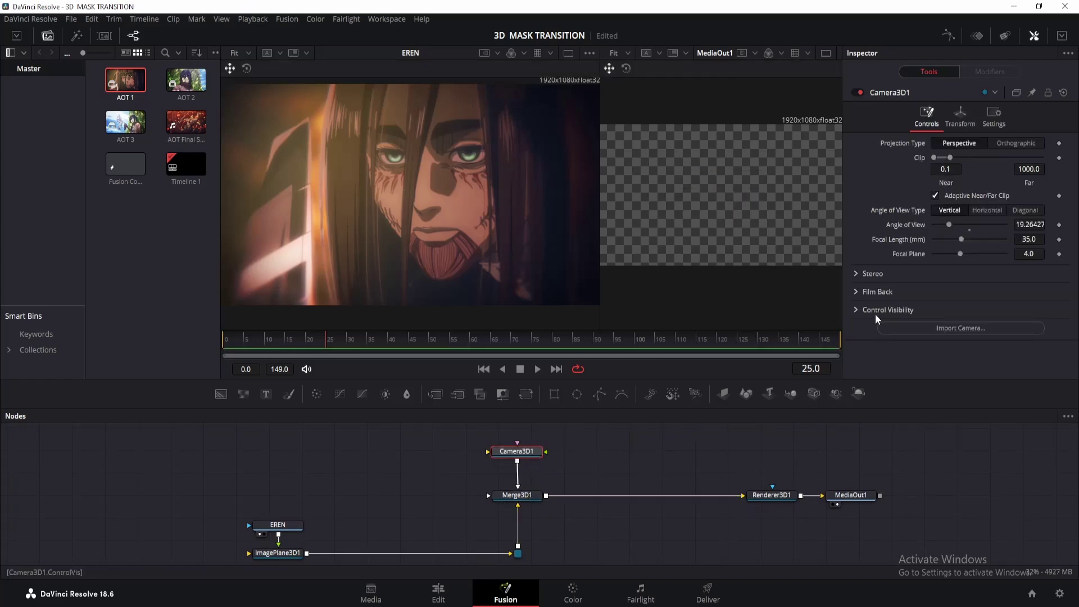
pyautogui.click(961, 115)
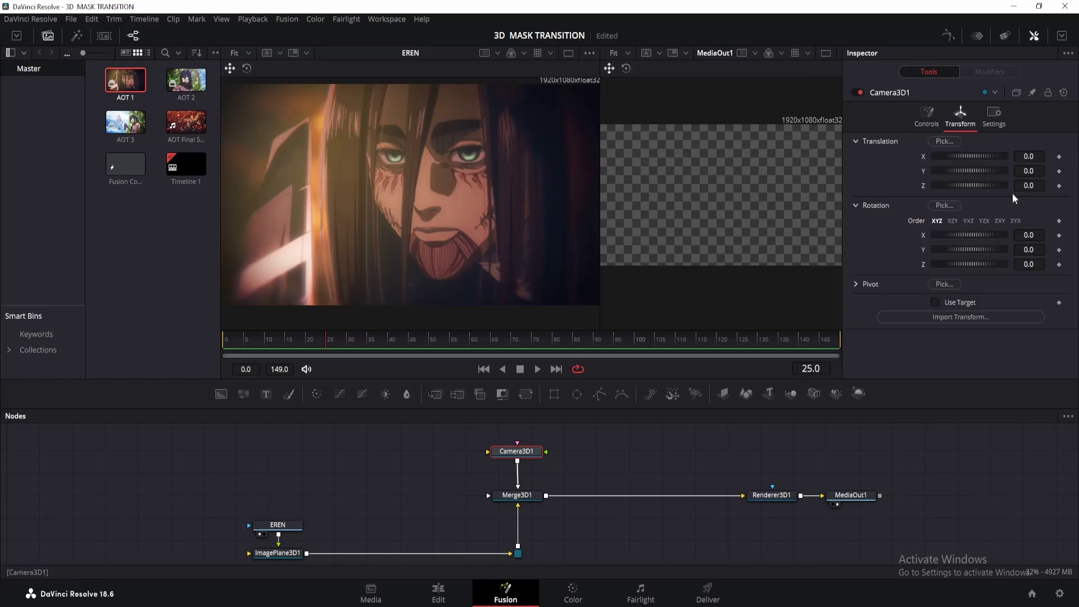
pyautogui.click(1040, 186)
pyautogui.write('1.6')
pyautogui.press('Return')
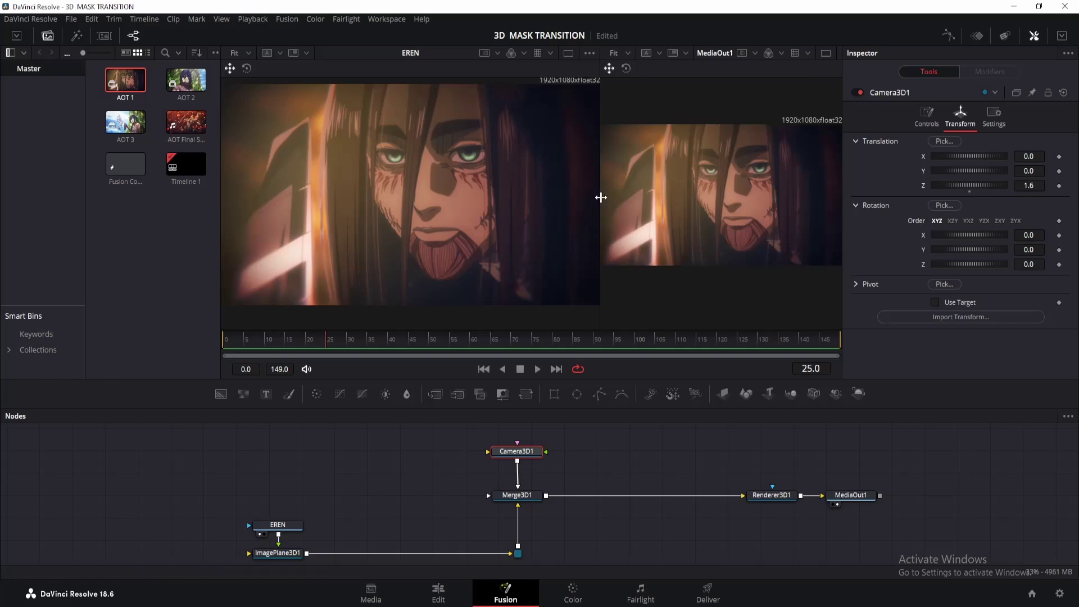
# Step: Add the AOT 2 clip as a node named MIKASA and connect it through its own Image Plane 3D to Merge3D1
pyautogui.moveTo(600, 197); pyautogui.dragTo(589, 197)
pyautogui.moveTo(185, 83); pyautogui.dragTo(281, 479)
pyautogui.click(723, 393)
pyautogui.moveTo(378, 524); pyautogui.dragTo(506, 502)
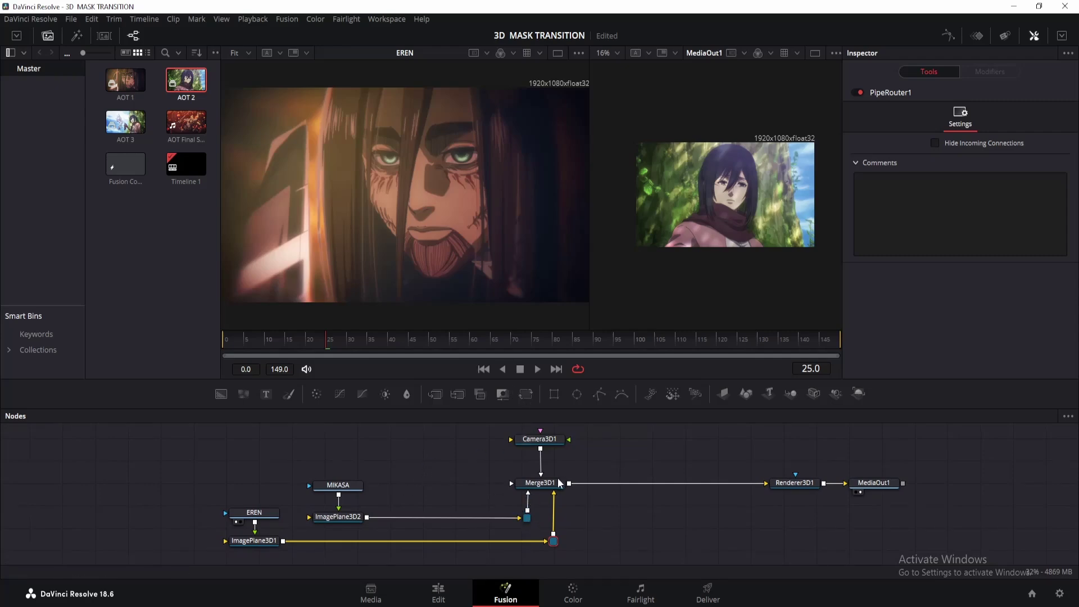
# Step: Show the Merge3D1 scene in perspective and move ImagePlane3D2 behind the EREN plane to a Z translation of about -1.19
pyautogui.moveTo(554, 487); pyautogui.dragTo(298, 283)
pyautogui.scroll(-3, 472, 268)
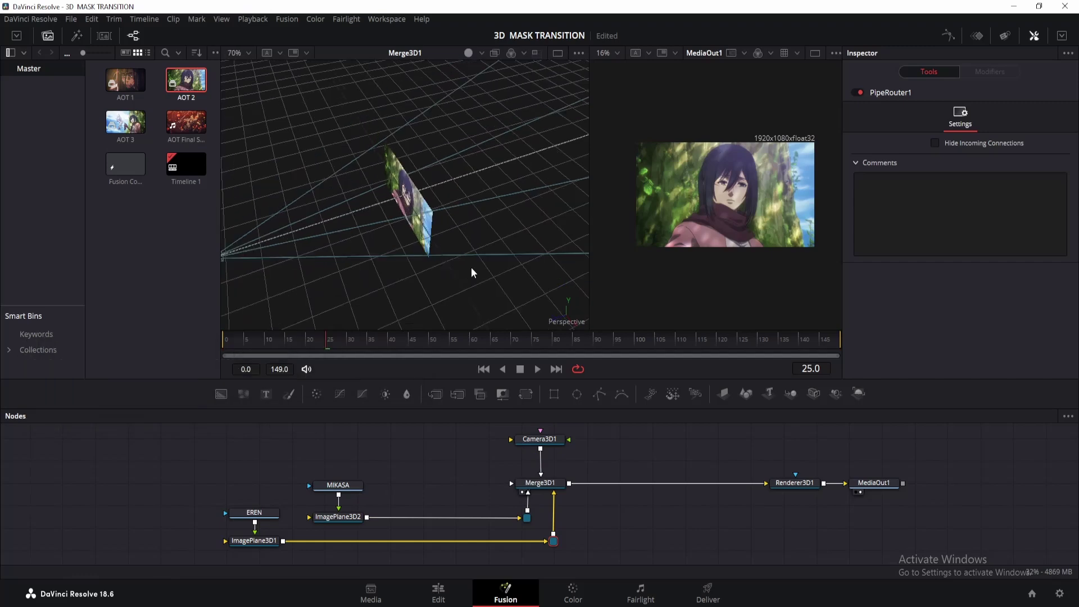
pyautogui.click(351, 515)
pyautogui.moveTo(379, 205); pyautogui.dragTo(487, 172)
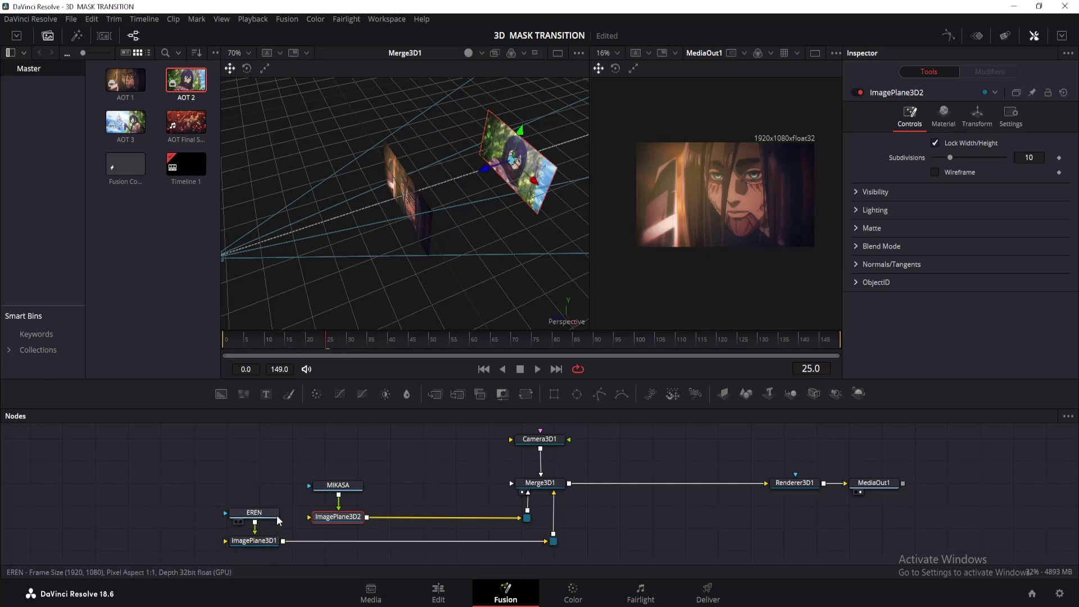
# Step: Scale ImagePlane3D2 up until MIKASA fills the rendered frame, disabling ImagePlane3D1 only while adjusting
pyautogui.click(273, 541)
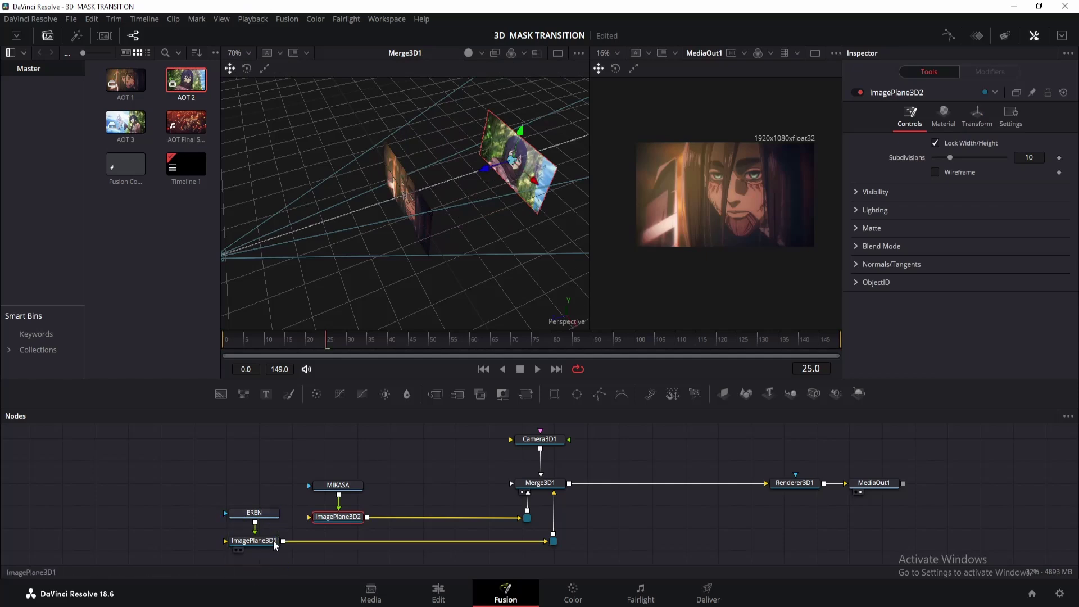
pyautogui.click(859, 93)
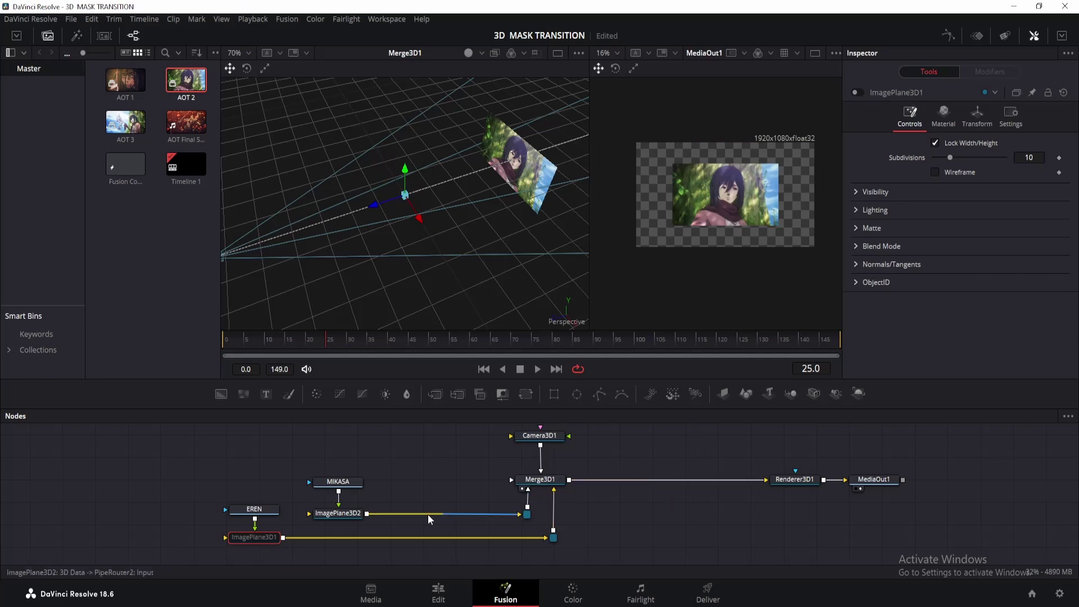
pyautogui.click(338, 513)
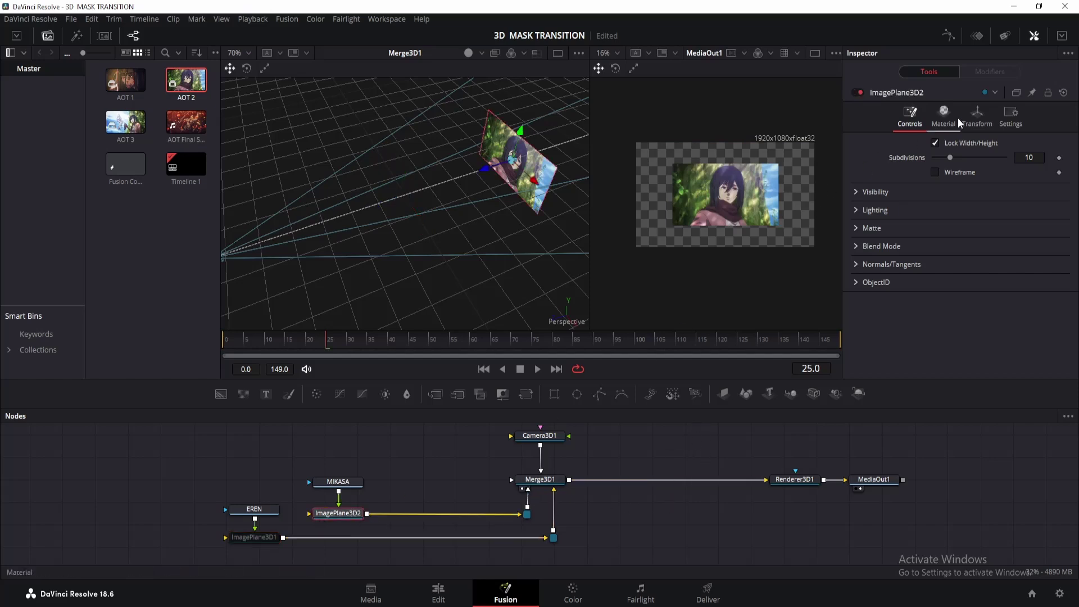
pyautogui.click(977, 120)
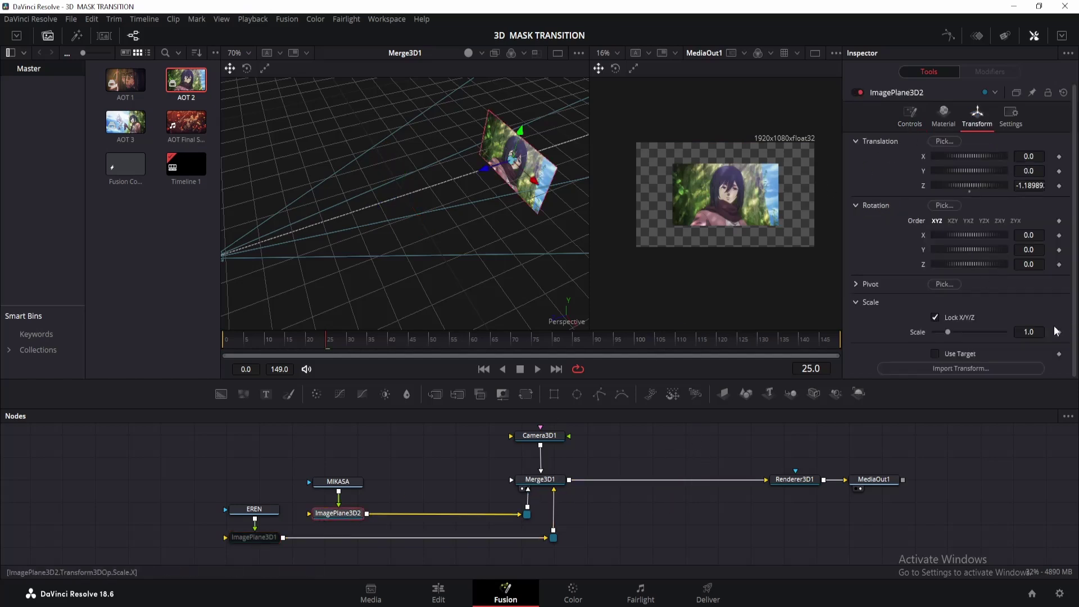
pyautogui.moveTo(1027, 332); pyautogui.dragTo(1051, 332)
pyautogui.click(262, 541)
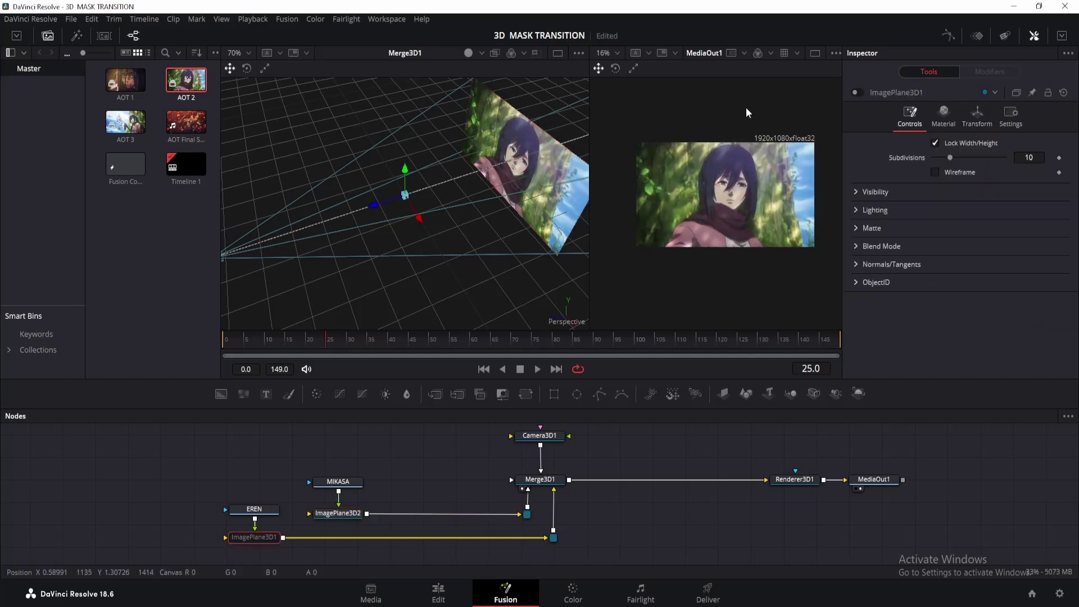
pyautogui.click(856, 93)
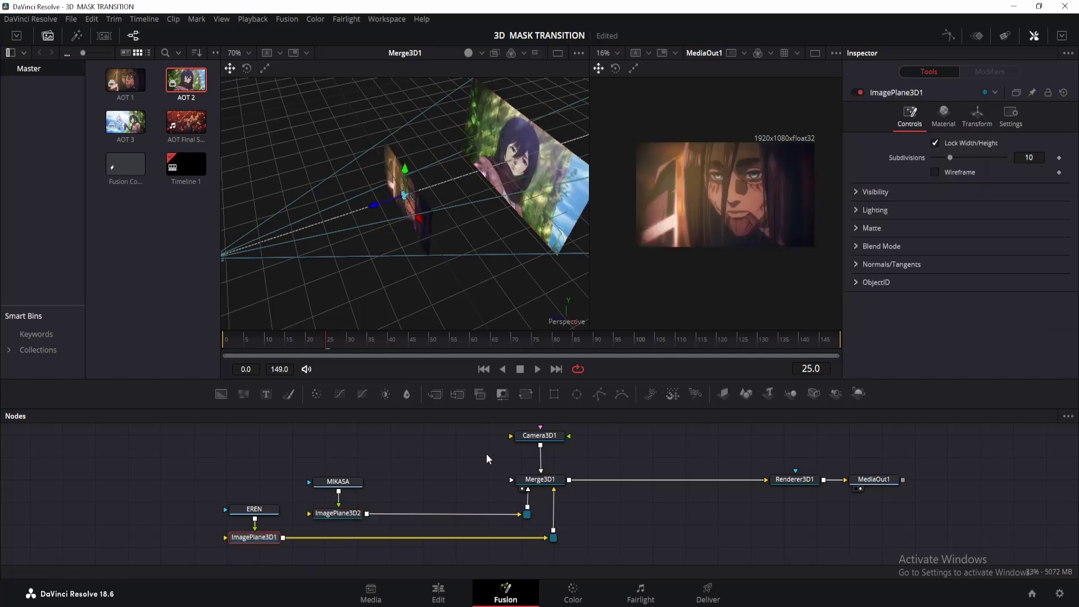
# Step: Add a polygon mask to EREN and trace a closed outline around the green eye on the right side of the face
pyautogui.click(262, 514)
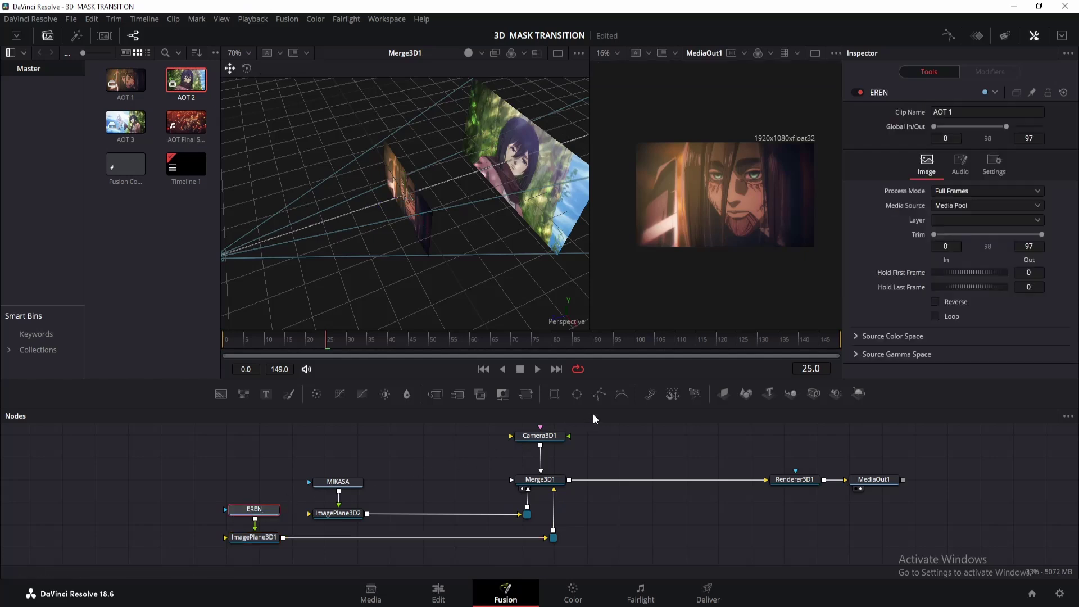
pyautogui.click(599, 395)
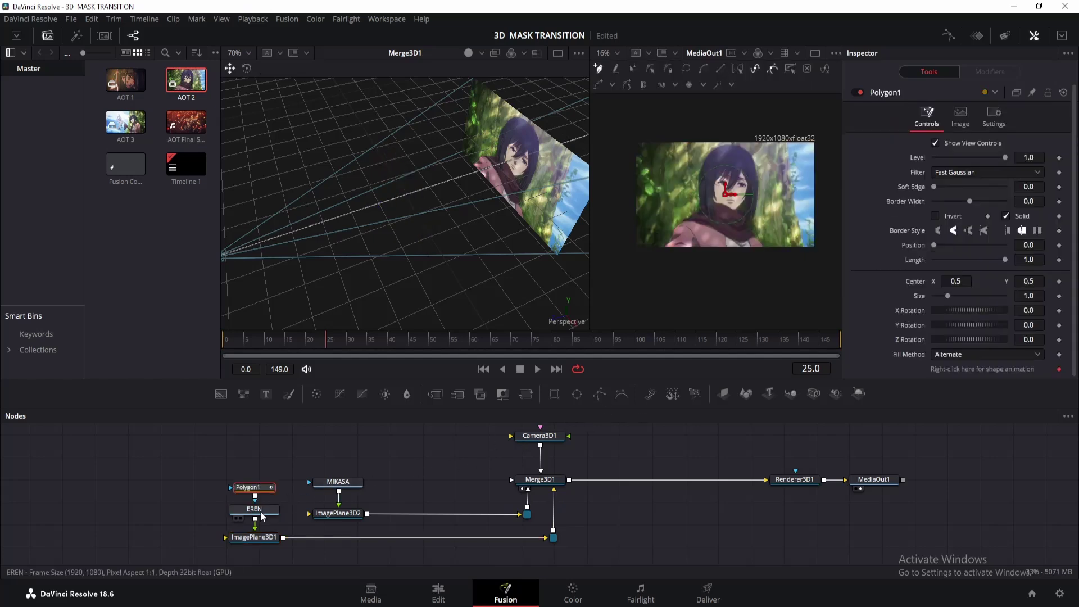
pyautogui.moveTo(263, 513); pyautogui.dragTo(386, 242)
pyautogui.click(860, 92)
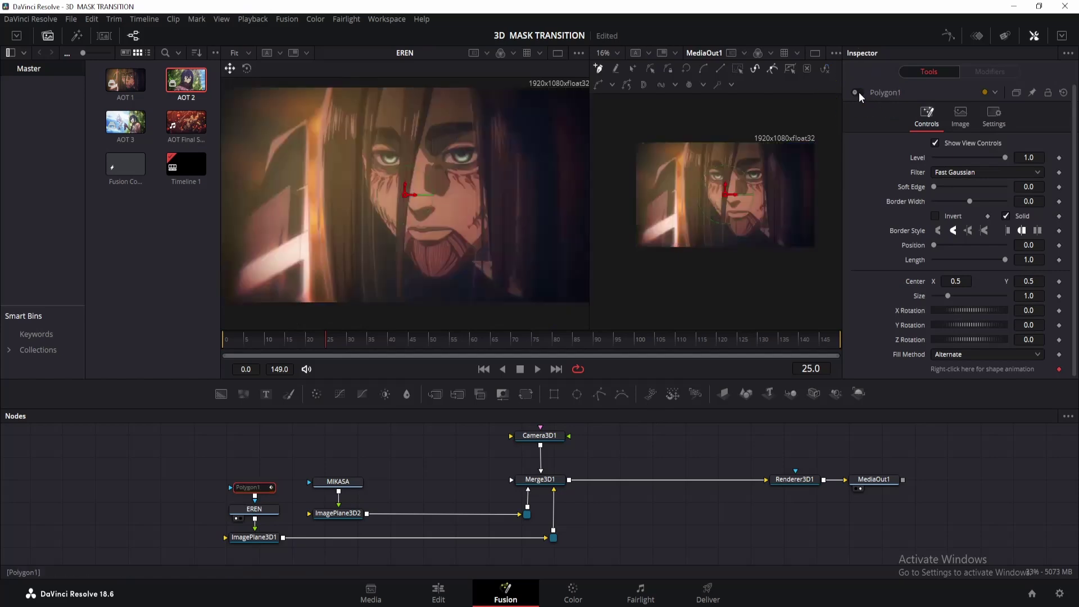
pyautogui.scroll(5, 446, 229)
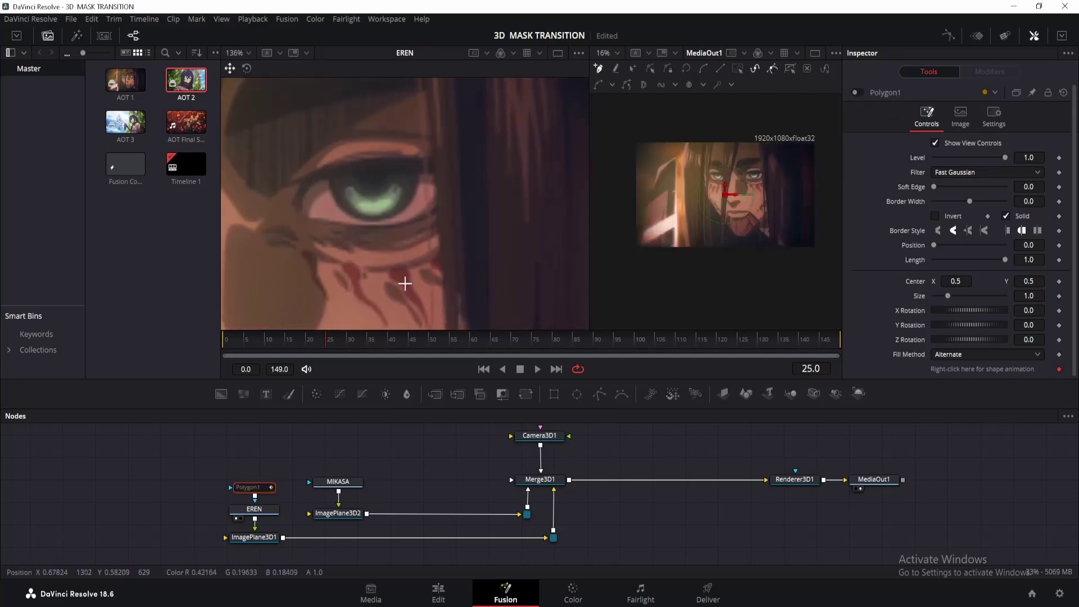
pyautogui.moveTo(297, 214); pyautogui.dragTo(357, 181)
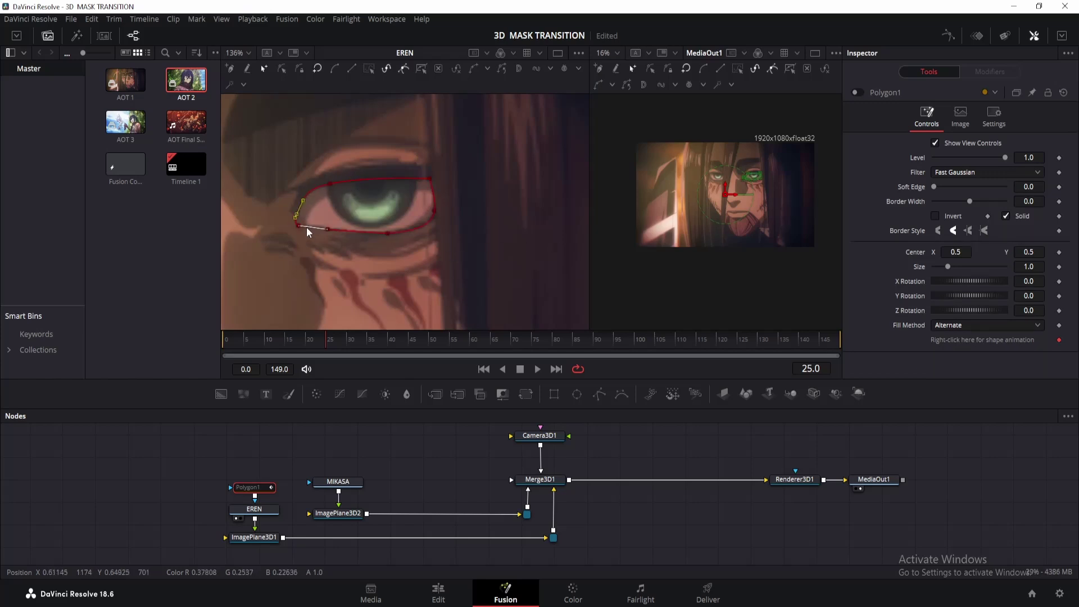
pyautogui.click(856, 93)
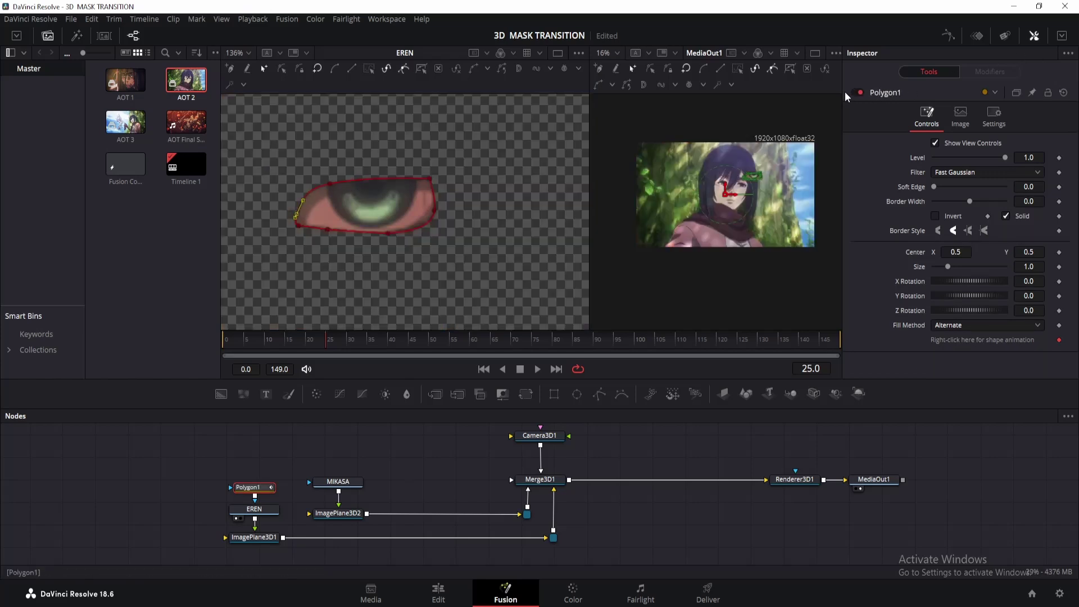
pyautogui.click(622, 445)
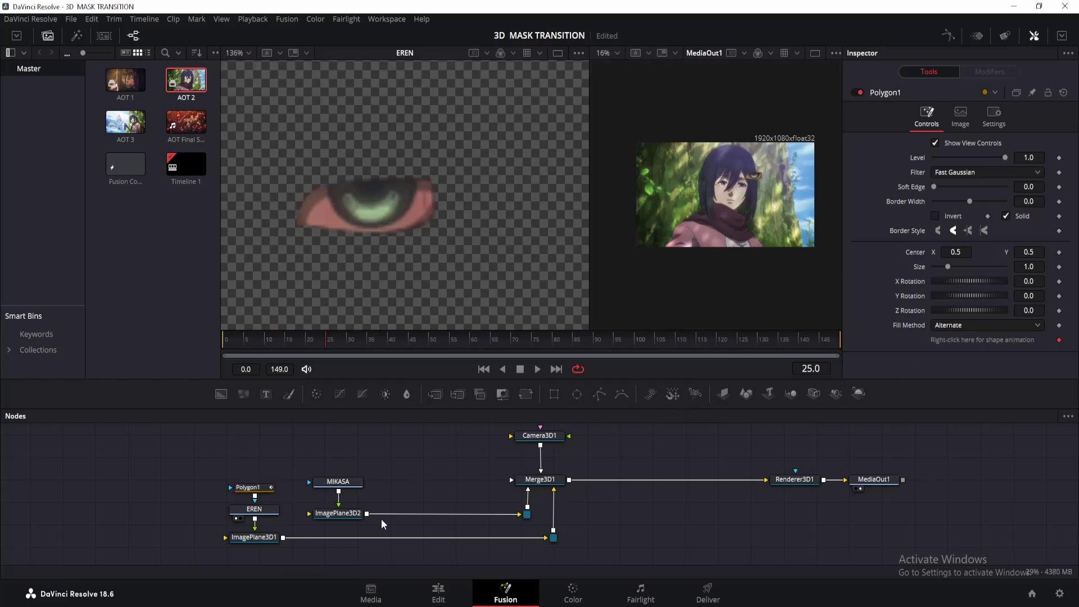
# Step: Invert the Polygon1 mask to cut out the eye and set its soft edge to 0.0007
pyautogui.click(249, 487)
pyautogui.click(937, 217)
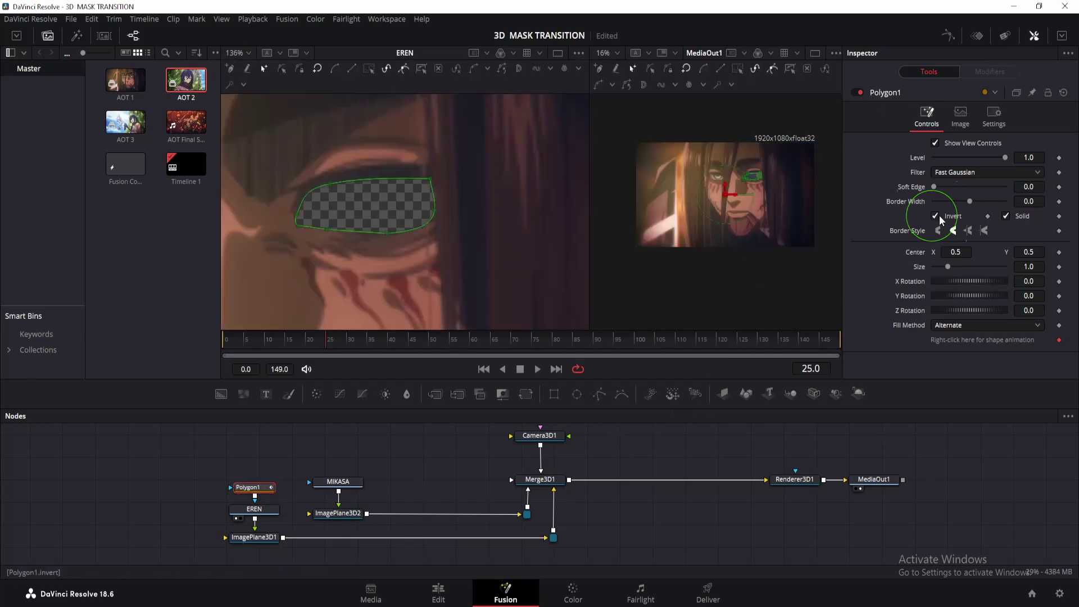
pyautogui.click(1038, 186)
pyautogui.write('0.0005')
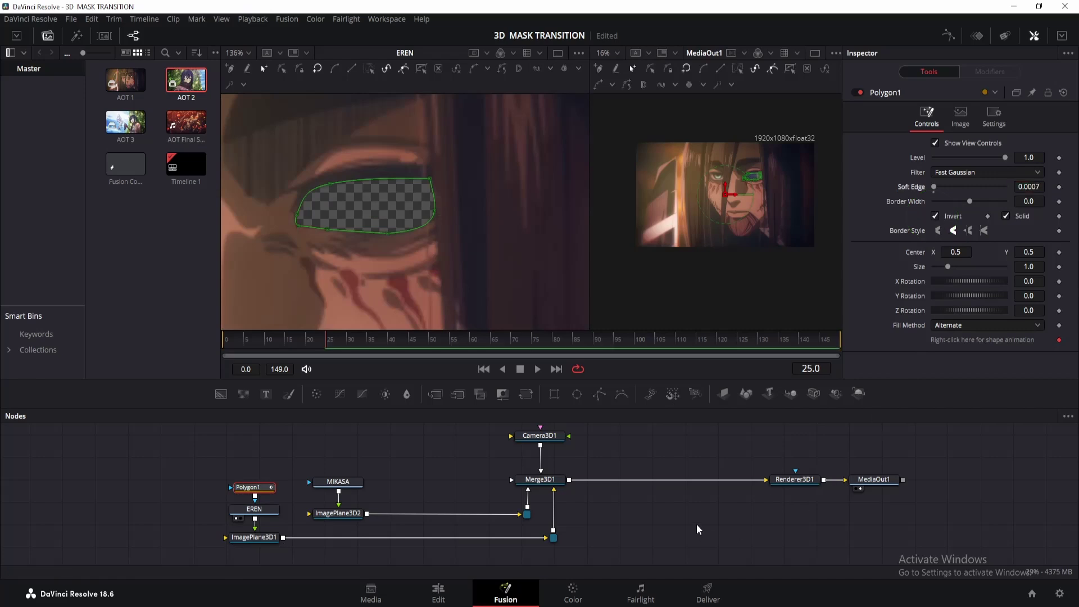
# Step: Duplicate Polygon1 between the original mask and EREN, and give the copy Invert off, Paint Mode Add and Level 0
pyautogui.moveTo(248, 487); pyautogui.dragTo(258, 472)
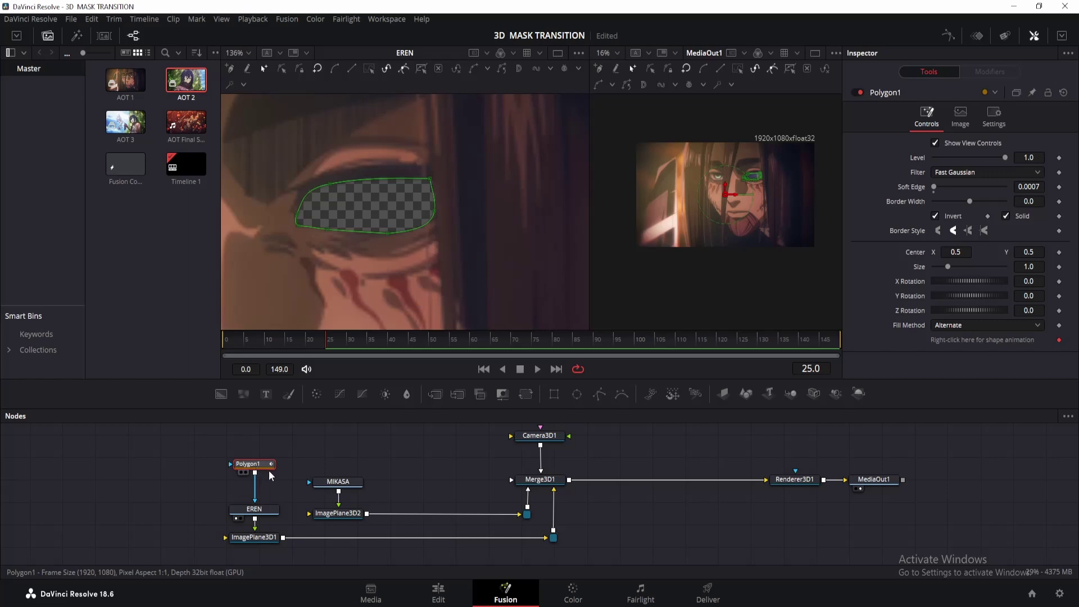
pyautogui.hotkey('ctrl', 'v')
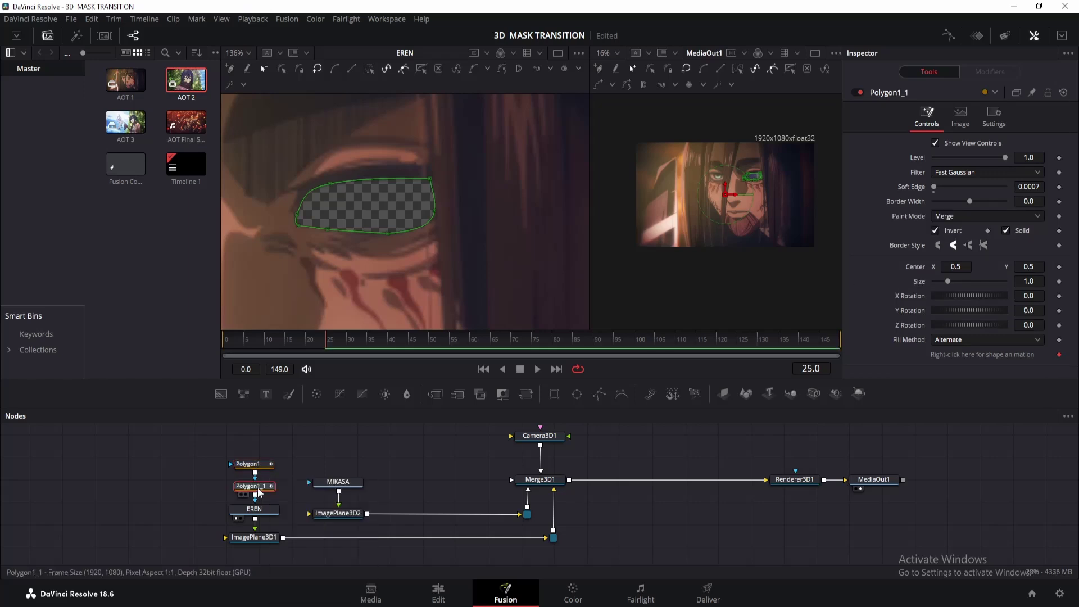
pyautogui.click(936, 231)
pyautogui.click(954, 217)
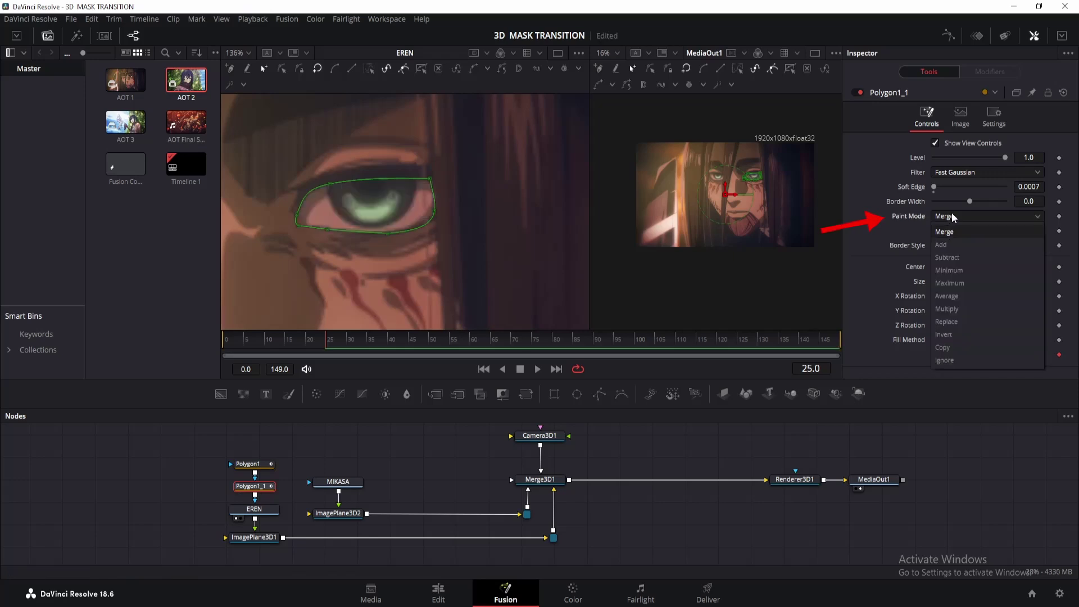
pyautogui.click(970, 244)
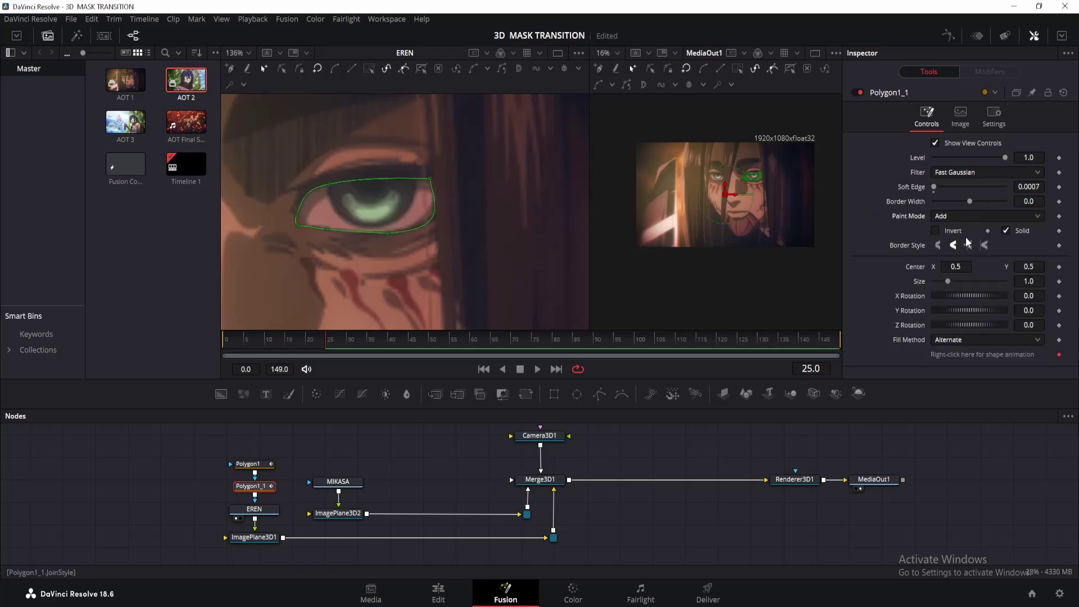
pyautogui.moveTo(1005, 159); pyautogui.dragTo(882, 172)
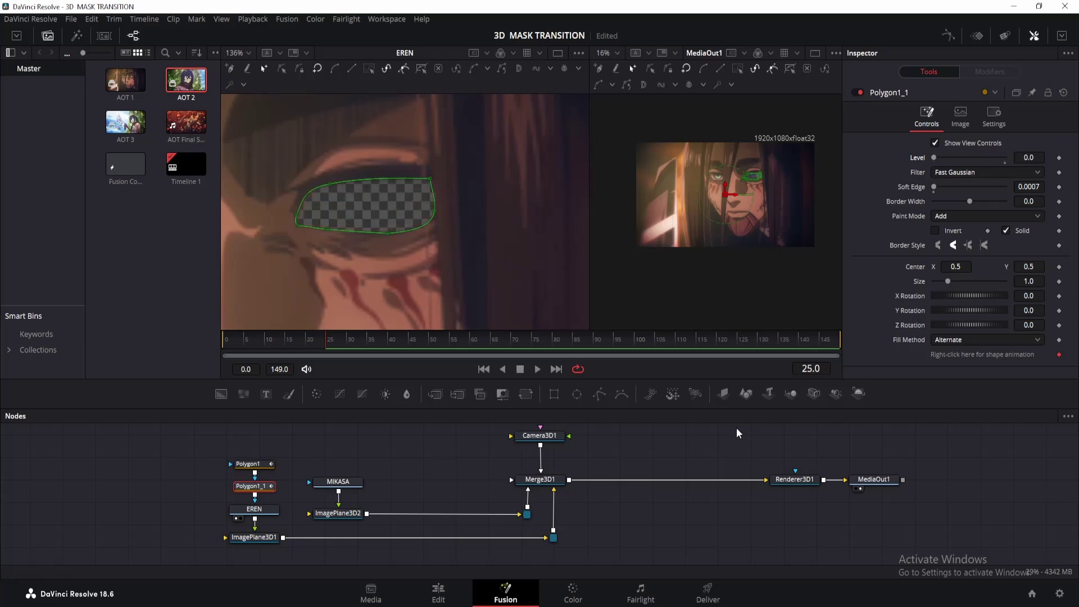
# Step: Insert a Transform 3D node between Camera3D1 and Merge3D1 and rename it NULL
pyautogui.click(659, 464)
pyautogui.moveTo(655, 460); pyautogui.dragTo(635, 480)
pyautogui.click(521, 458)
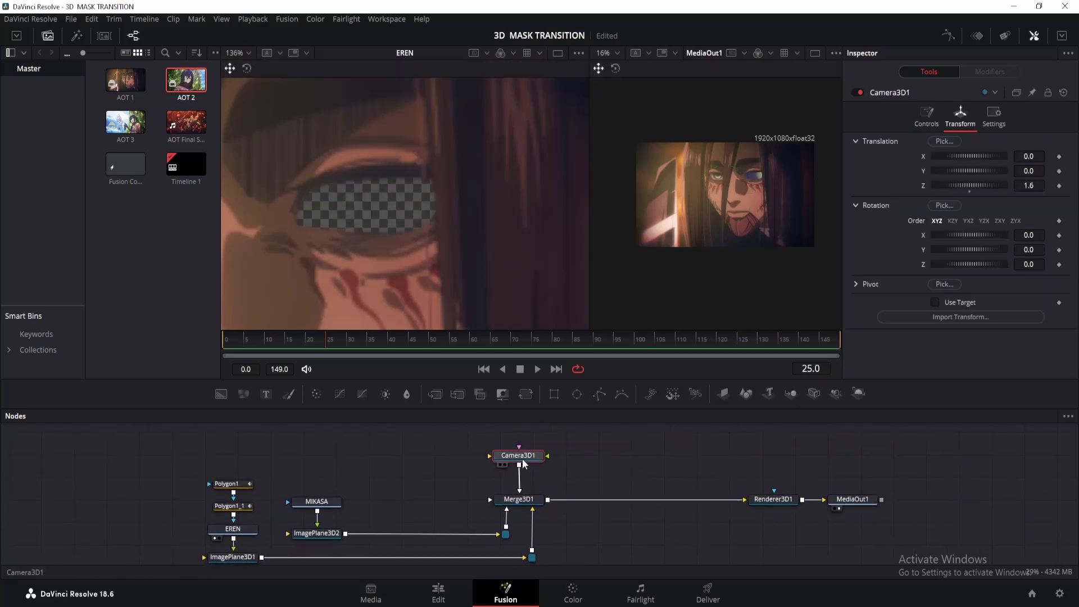
pyautogui.hotkey('shift', 'space')
pyautogui.write('3xf')
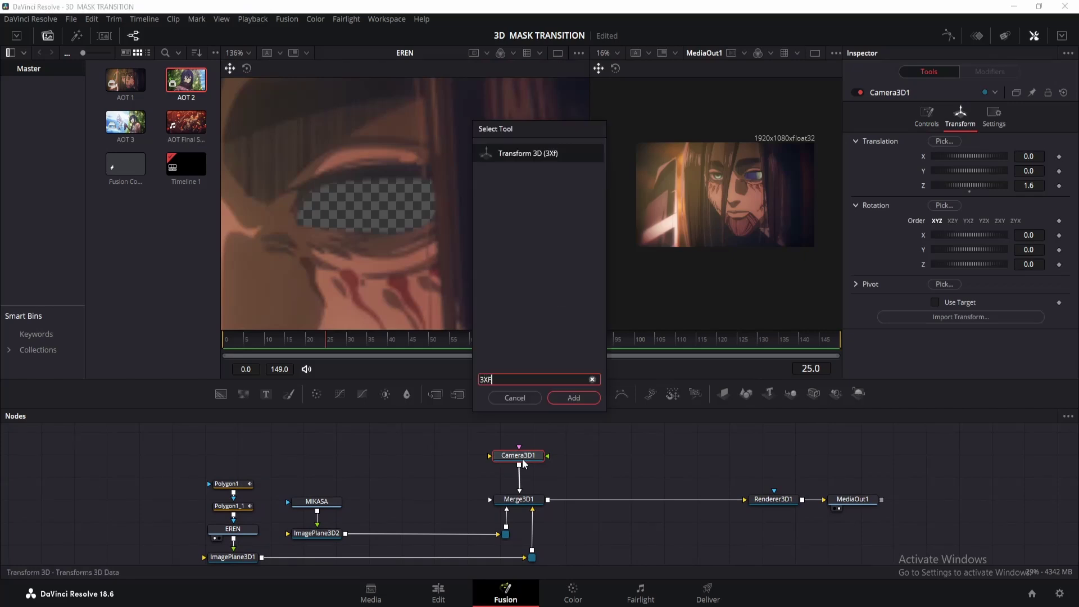
pyautogui.press('Return')
pyautogui.press('F2')
pyautogui.write('NULL')
pyautogui.press('Return')
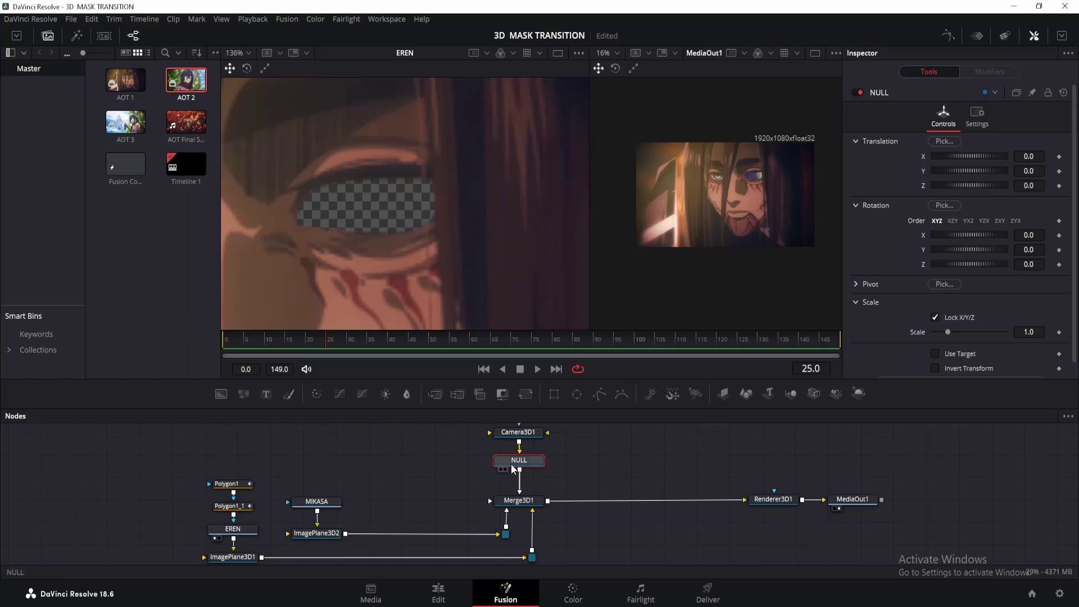
# Step: On the Edit page, mark four beats of the music on the timeline from 01:00:00:12 to 01:00:02:24 and return to the start
pyautogui.click(437, 590)
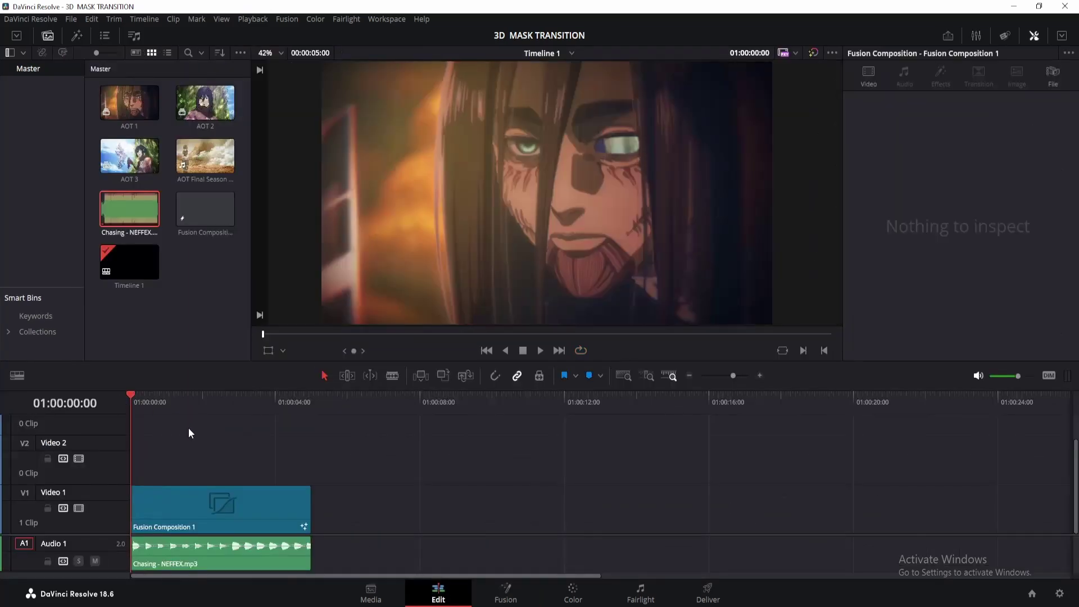
pyautogui.moveTo(133, 399); pyautogui.dragTo(174, 404)
pyautogui.press('m')
pyautogui.press('m')
pyautogui.moveTo(174, 404); pyautogui.dragTo(232, 402)
pyautogui.press('m')
pyautogui.press('m')
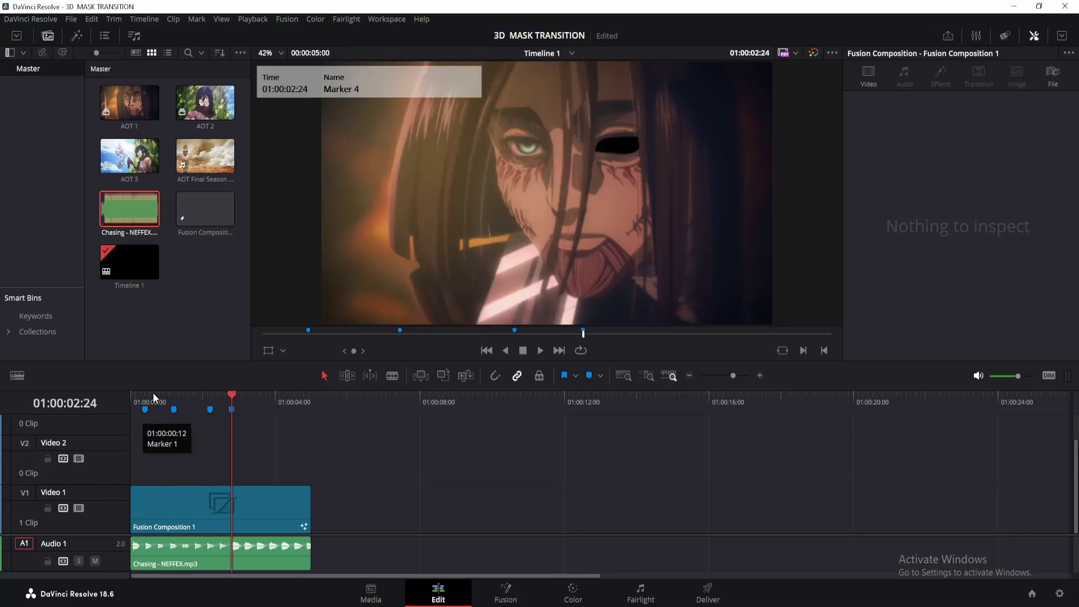
pyautogui.click(145, 398)
pyautogui.moveTo(146, 399); pyautogui.dragTo(132, 401)
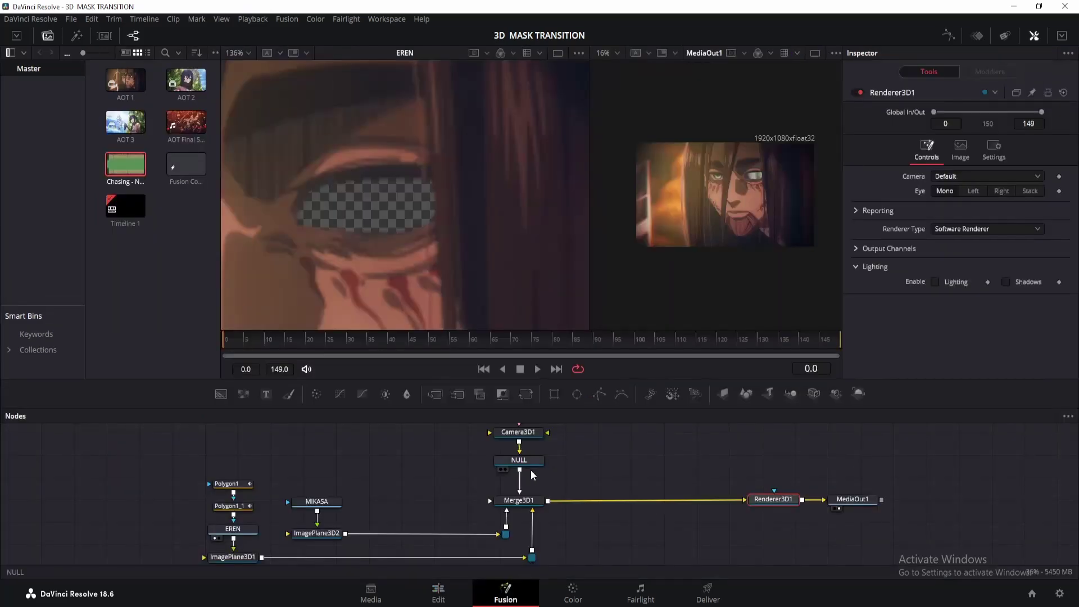
# Step: Back on the Fusion page, keyframe NULL's X, Y and Z translation at frame 10
pyautogui.click(531, 460)
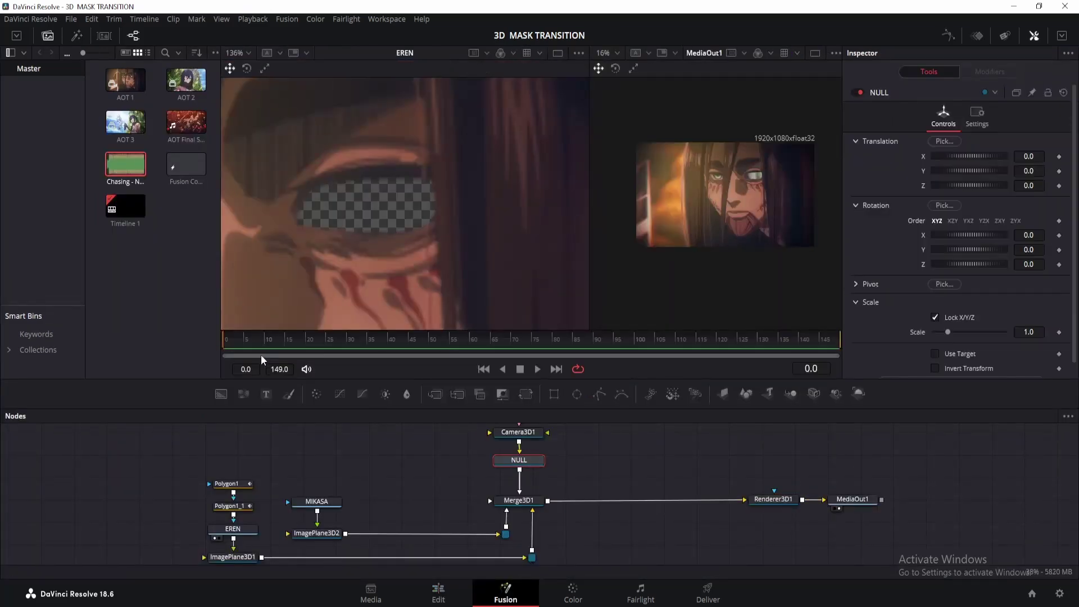
pyautogui.click(264, 340)
pyautogui.click(1060, 157)
pyautogui.click(1059, 171)
pyautogui.click(1060, 185)
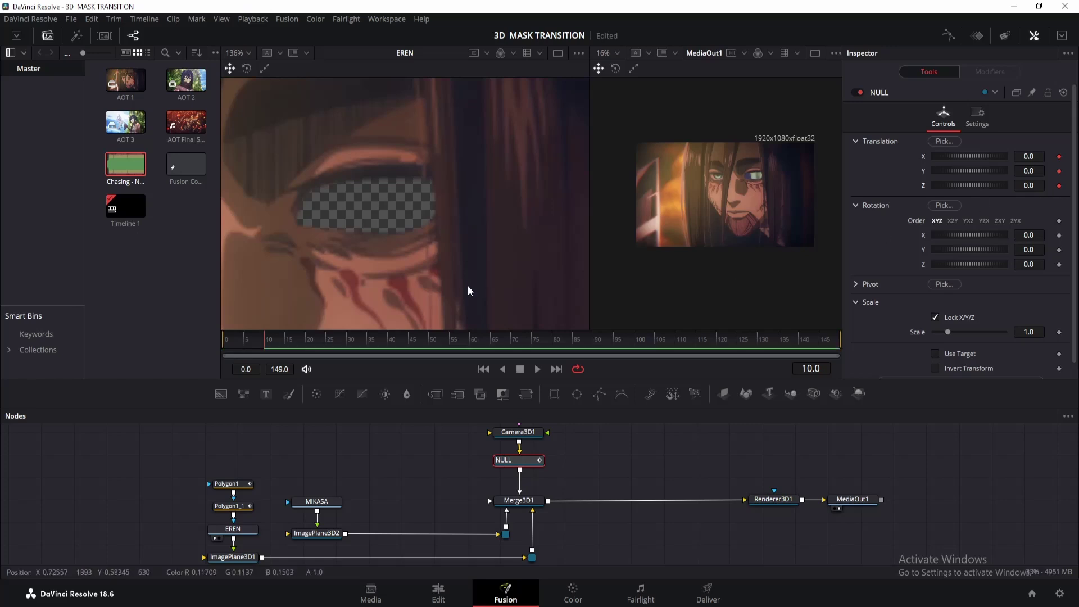
# Step: At frame 40, move NULL through the eye to a translation of X 0.164, Y 0.098 and Z -1.65
pyautogui.moveTo(386, 342); pyautogui.dragTo(389, 339)
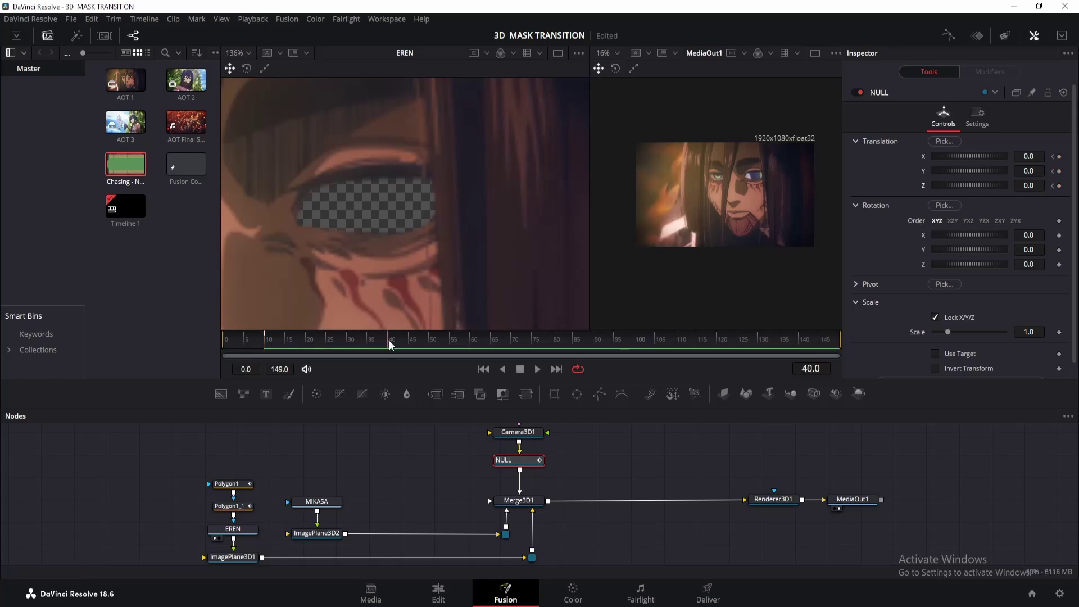
pyautogui.moveTo(1029, 169)
pyautogui.mouseDown()
pyautogui.moveTo(992, 170)
pyautogui.moveTo(1037, 140)
pyautogui.moveTo(1048, 152)
pyautogui.moveTo(1038, 167)
pyautogui.moveTo(1012, 168)
pyautogui.mouseUp()
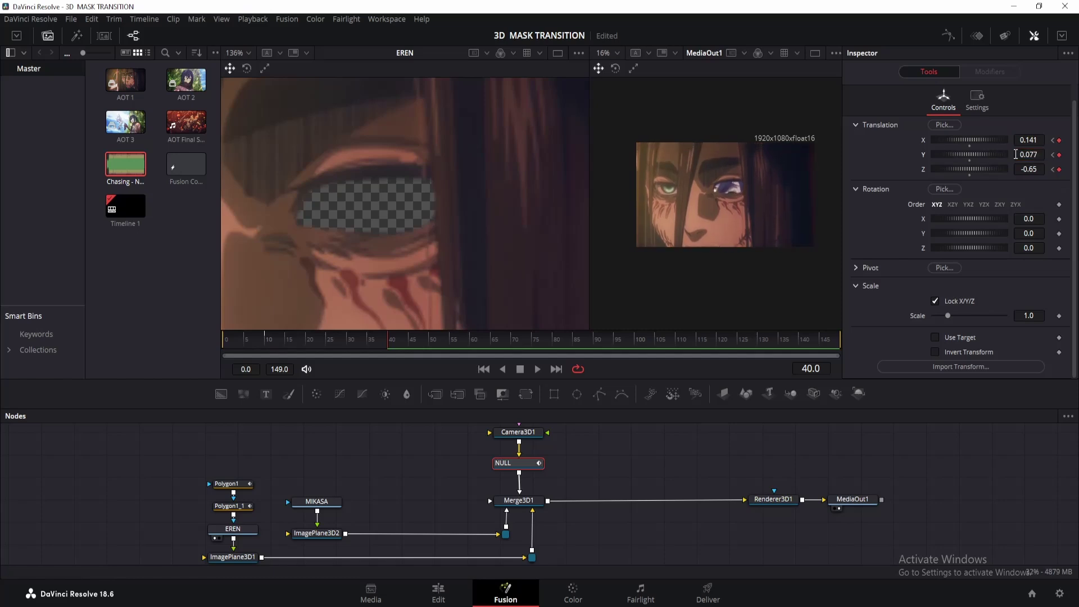
pyautogui.moveTo(1034, 140); pyautogui.dragTo(1045, 154)
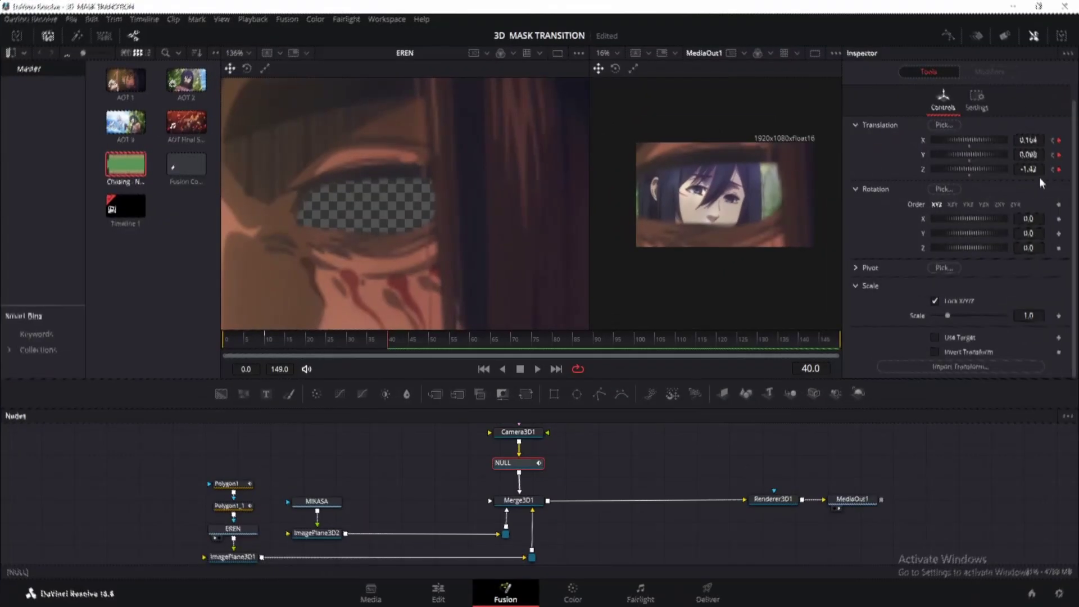
pyautogui.moveTo(1041, 173); pyautogui.dragTo(1029, 173)
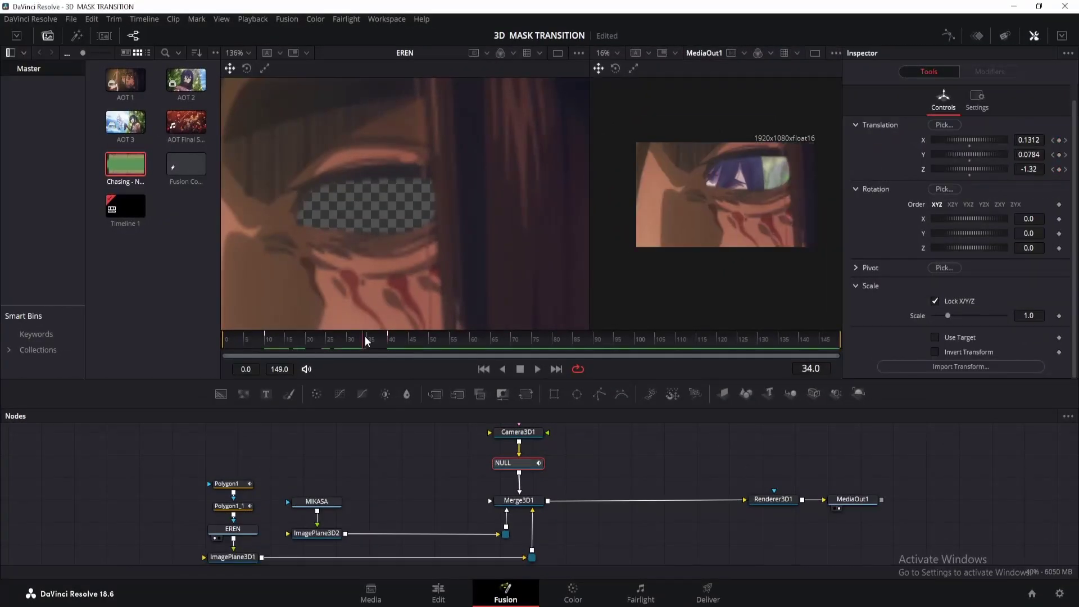
pyautogui.moveTo(365, 337); pyautogui.dragTo(391, 339)
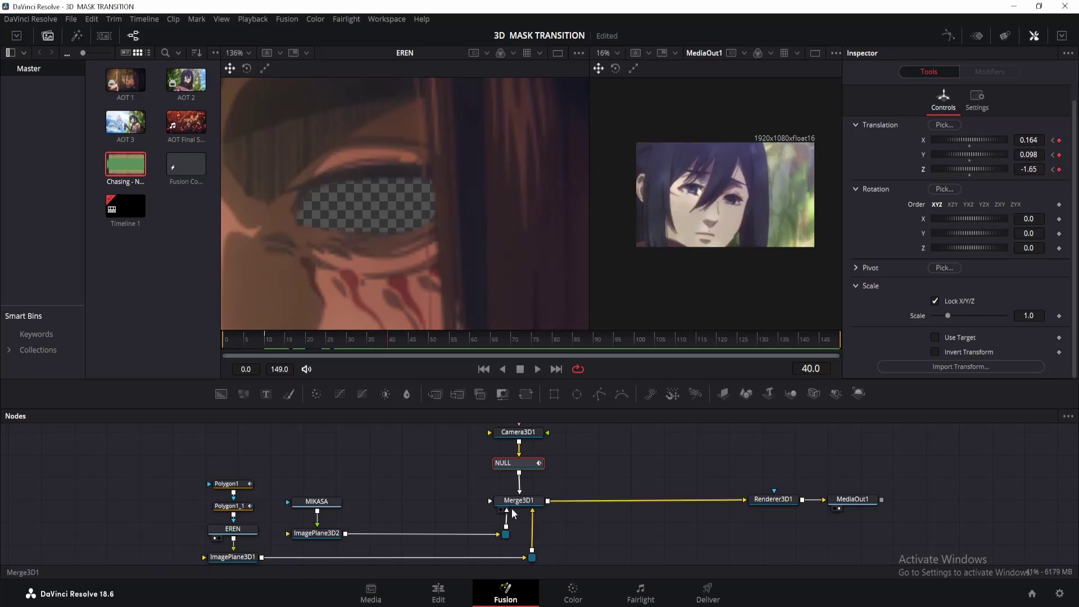
# Step: Try scaling ImagePlane3D2 down to about 0.55 and undo the change
pyautogui.click(314, 535)
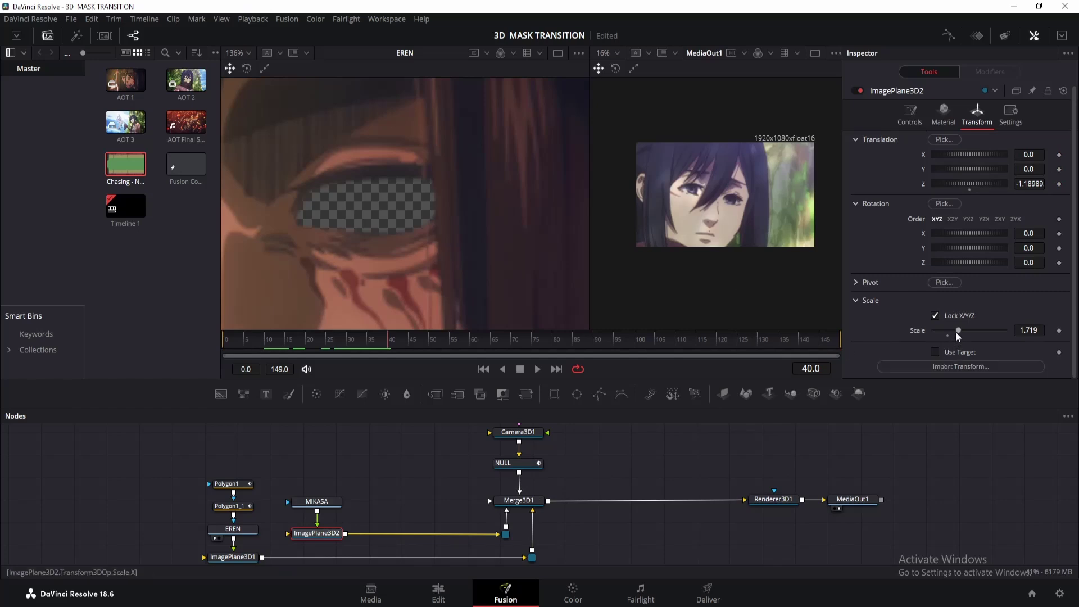
pyautogui.moveTo(957, 331); pyautogui.dragTo(940, 331)
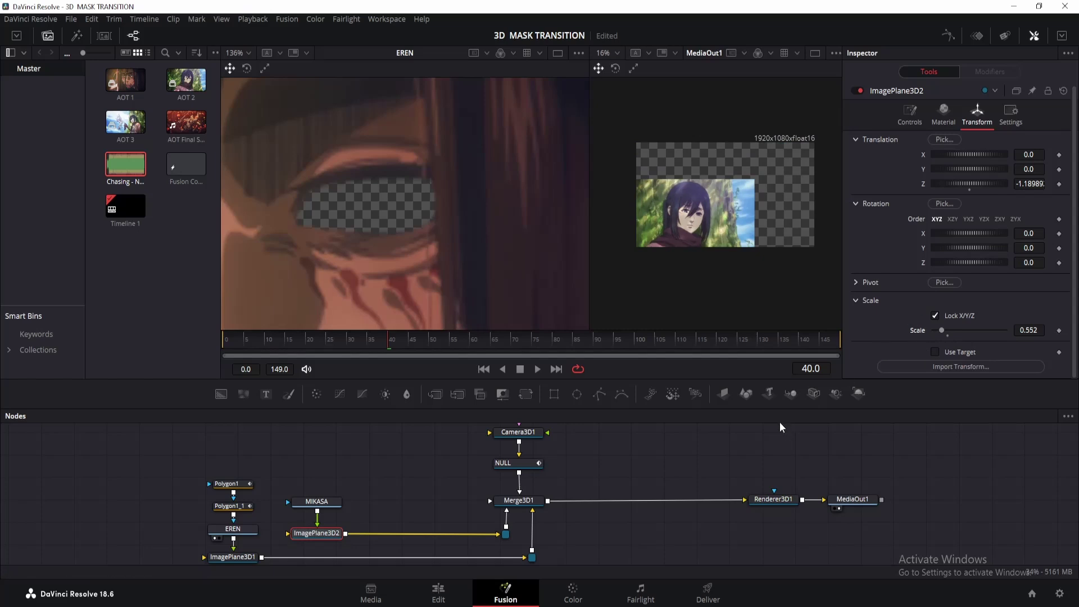
pyautogui.hotkey('ctrl', 'z')
# Step: Add a Transform after MIKASA with Mirror edges and size 0.501, and reposition its center in X and to Y 0.606 to frame the character
pyautogui.moveTo(332, 506); pyautogui.dragTo(333, 496)
pyautogui.click(530, 394)
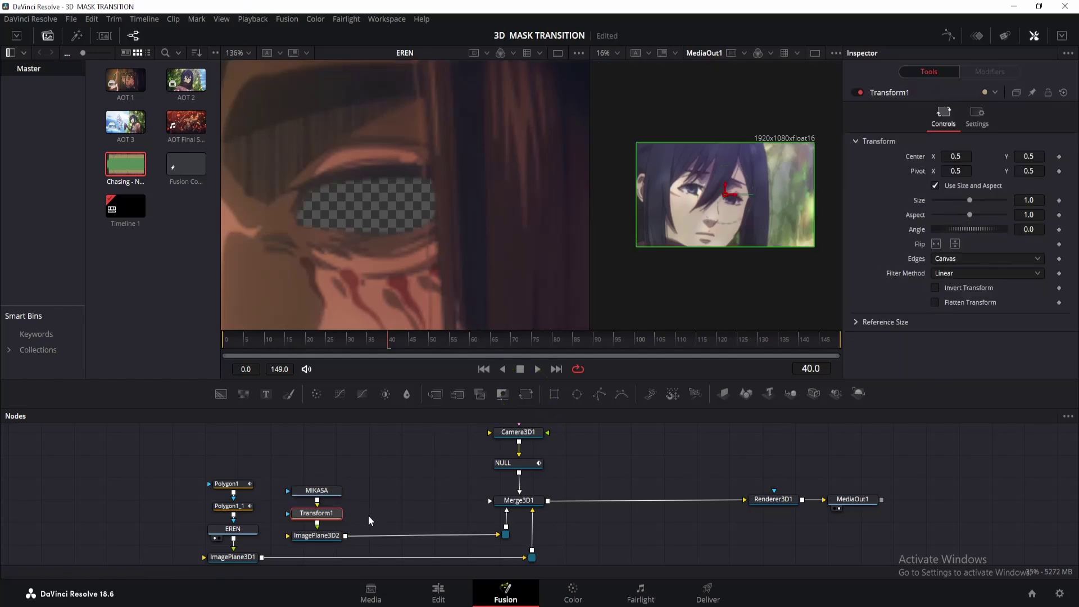
pyautogui.click(967, 259)
pyautogui.click(957, 315)
pyautogui.moveTo(1041, 200); pyautogui.dragTo(991, 201)
pyautogui.moveTo(1028, 156); pyautogui.dragTo(1044, 157)
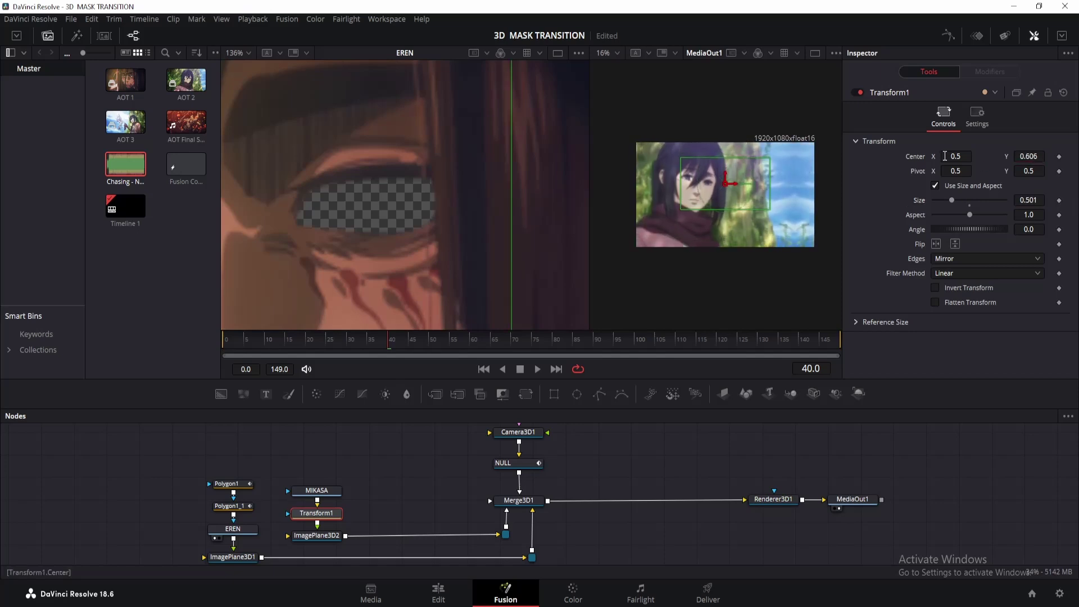
pyautogui.moveTo(947, 156); pyautogui.dragTo(966, 155)
# Step: Show NULL's X, Y and Z offset curves in the Spline editor and flatten their keyframes
pyautogui.click(509, 463)
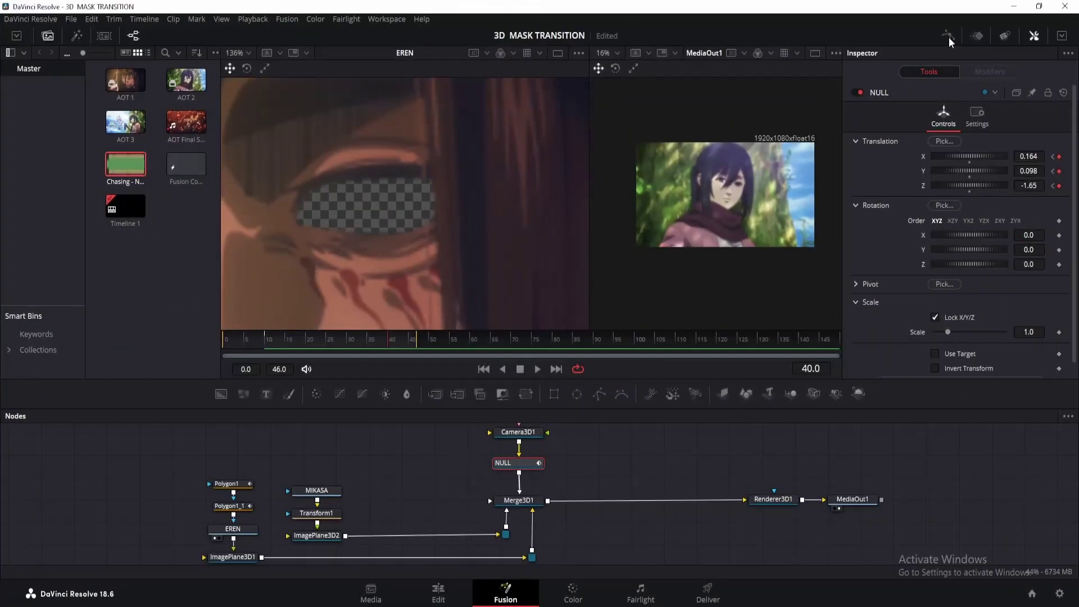
pyautogui.click(949, 37)
pyautogui.scroll(-1, 395, 502)
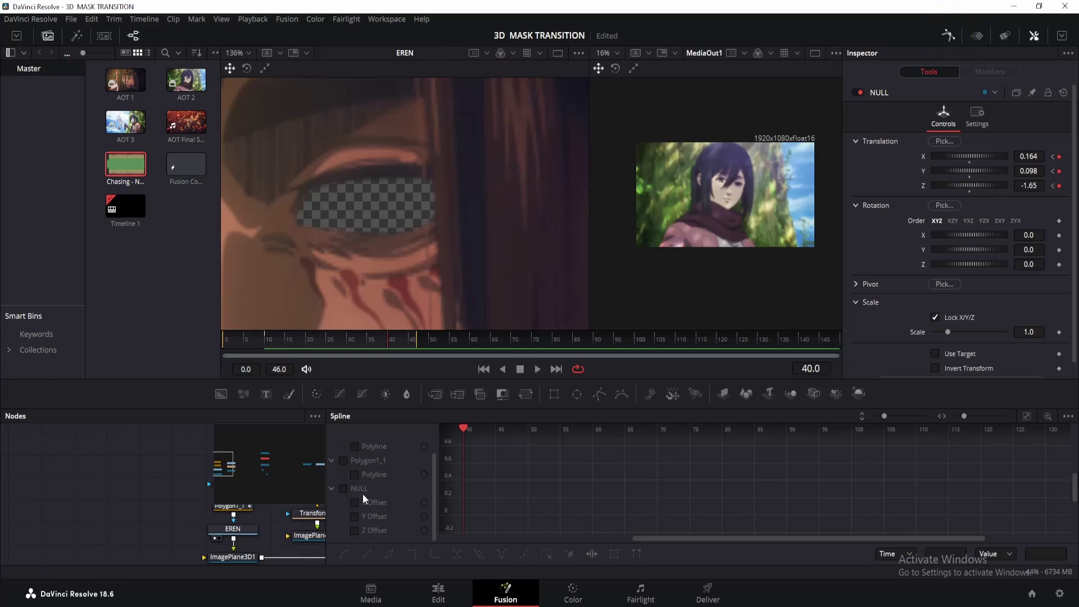
pyautogui.click(343, 488)
pyautogui.moveTo(327, 494); pyautogui.dragTo(575, 493)
pyautogui.click(1027, 417)
pyautogui.moveTo(728, 443); pyautogui.dragTo(778, 494)
pyautogui.moveTo(832, 529); pyautogui.dragTo(1071, 535)
pyautogui.press('f')
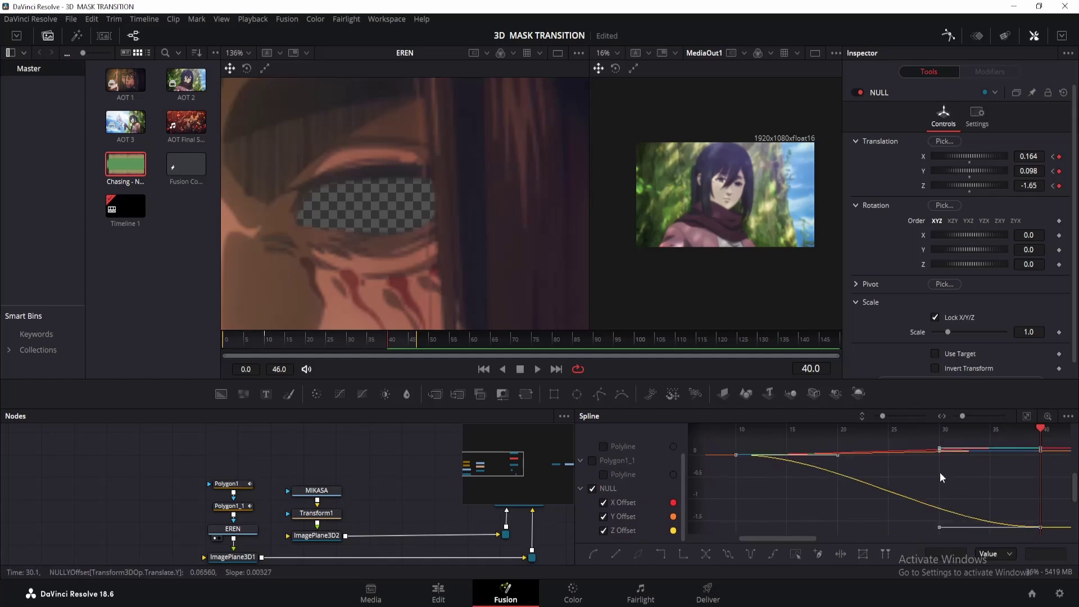
# Step: Adjust the Ease In and Ease Out values of NULL's selected spline keyframes
pyautogui.press('t')
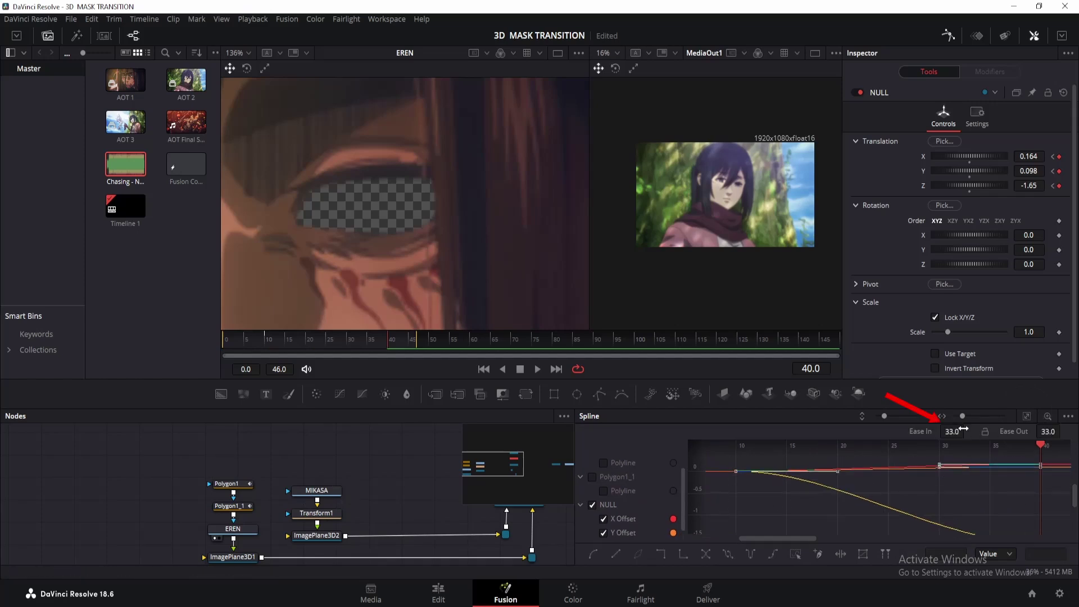
pyautogui.moveTo(967, 433); pyautogui.dragTo(968, 429)
pyautogui.moveTo(1063, 430); pyautogui.dragTo(1064, 434)
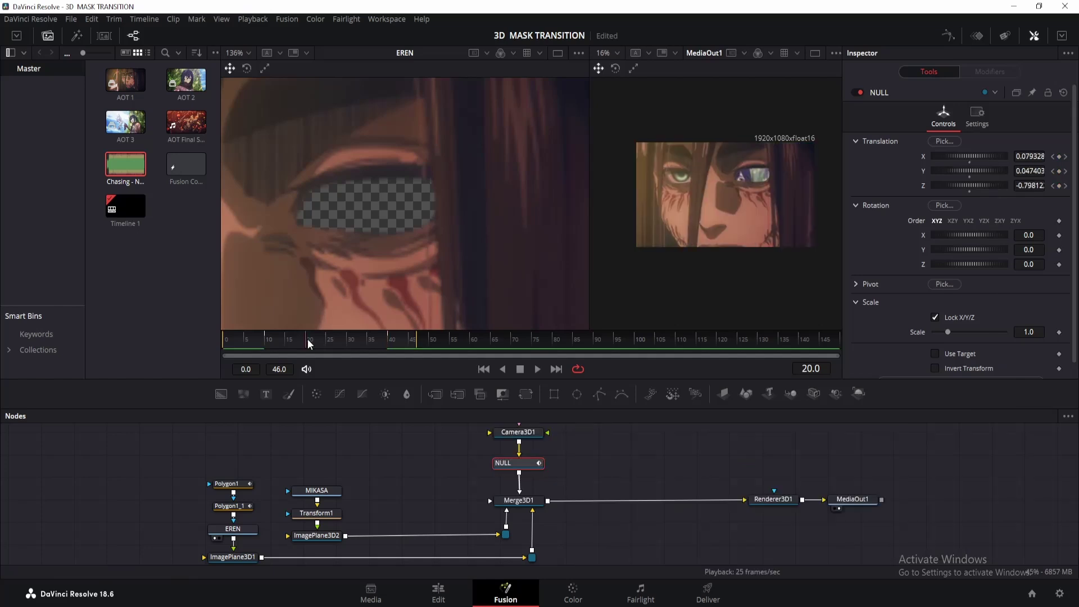
# Step: Animate Polygon1_1's Level from 1.0 at frame 20 to 0.0 at frame 35 and review the eye reveal
pyautogui.moveTo(308, 341)
pyautogui.mouseDown()
pyautogui.moveTo(284, 333)
pyautogui.moveTo(308, 341)
pyautogui.mouseUp()
pyautogui.click(248, 510)
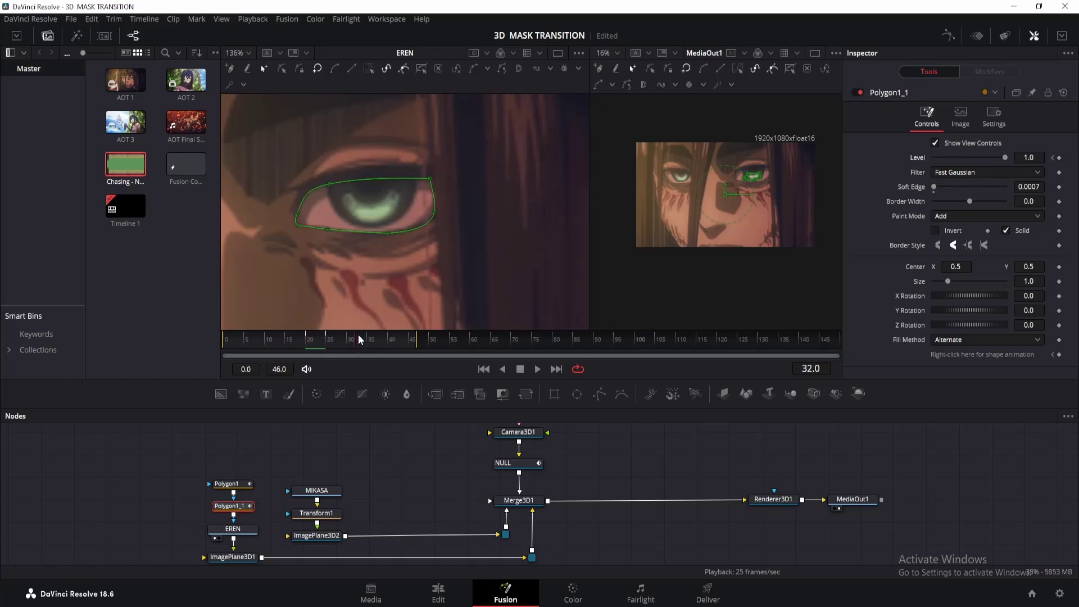
pyautogui.moveTo(360, 339); pyautogui.dragTo(371, 341)
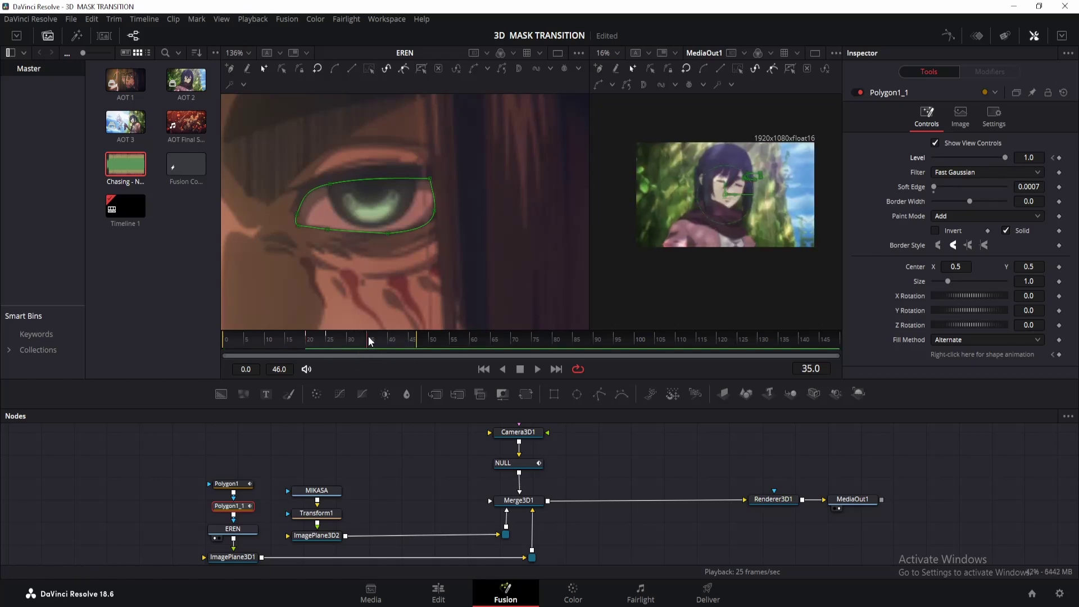
pyautogui.moveTo(1005, 158); pyautogui.dragTo(934, 161)
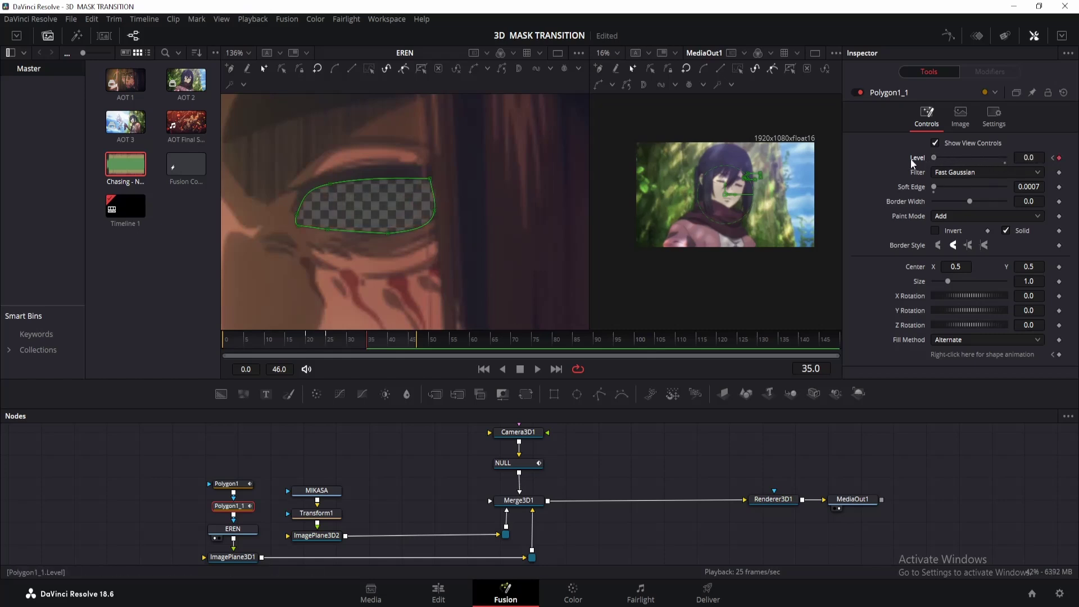
pyautogui.moveTo(332, 341); pyautogui.dragTo(318, 340)
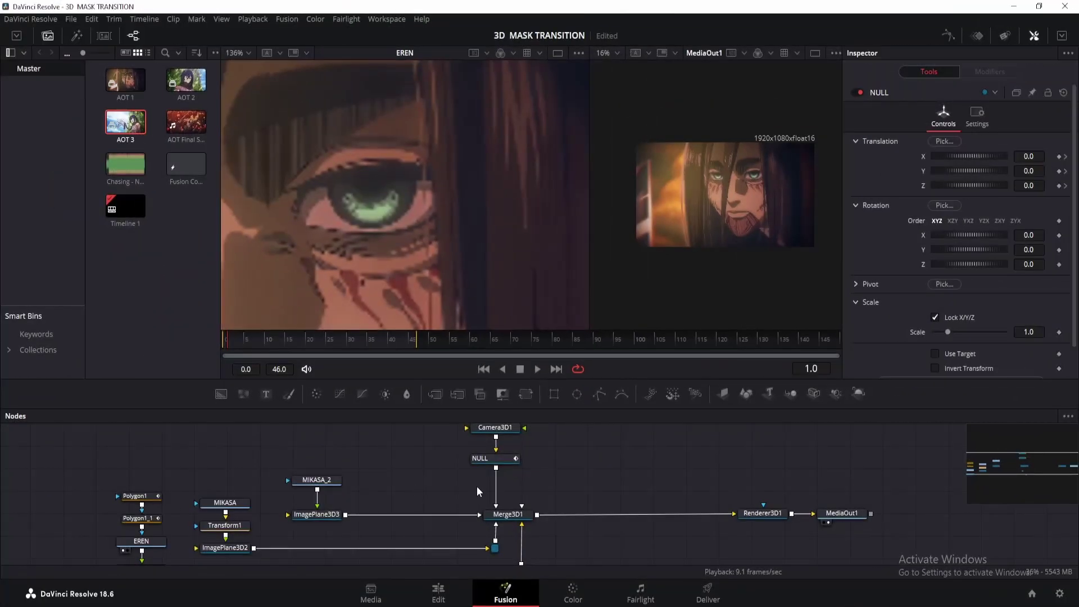
# Step: Show the Merge3D1 scene in perspective and move ImagePlane3D3 behind the MIKASA plane to a Z translation of about -2.5
pyautogui.moveTo(608, 478); pyautogui.dragTo(616, 498)
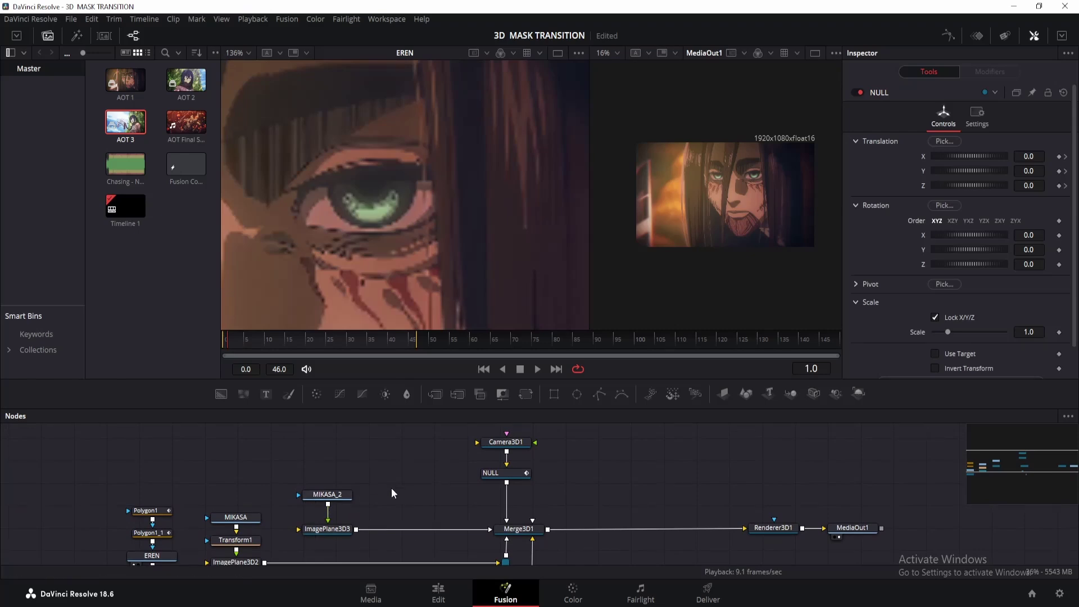
pyautogui.moveTo(518, 531); pyautogui.dragTo(506, 195)
pyautogui.scroll(-3, 491, 237)
pyautogui.click(413, 208)
pyautogui.scroll(-1, 246, 543)
# Step: Turn off ImagePlane3D2 and, at frame 40, fit ImagePlane3D3 to the camera frame with X 0.161, Y 0.111 and Scale 1.593
pyautogui.click(236, 531)
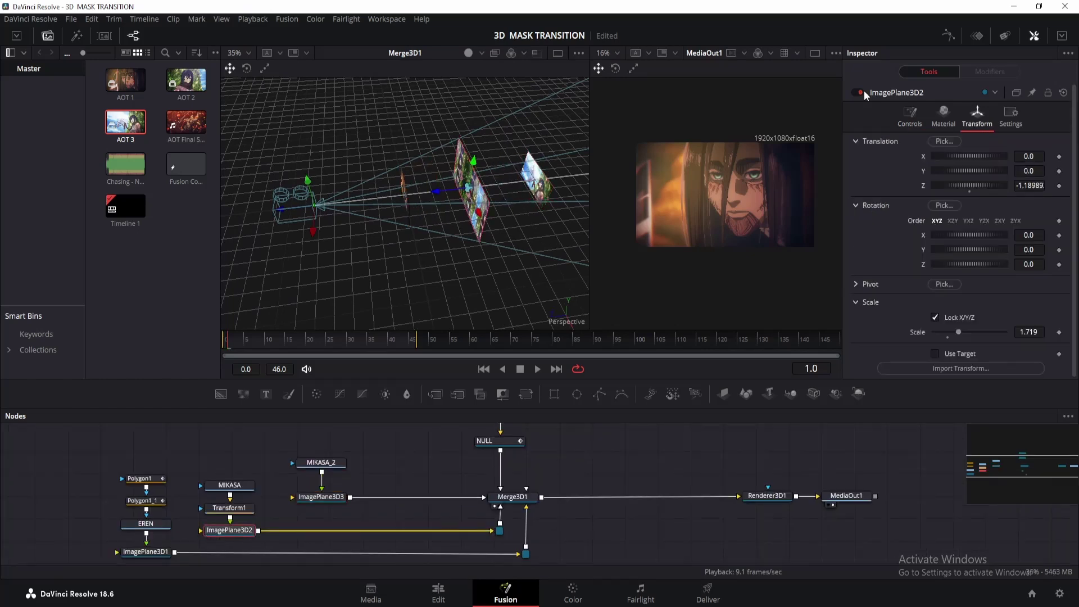
pyautogui.moveTo(320, 350); pyautogui.dragTo(390, 339)
pyautogui.click(321, 497)
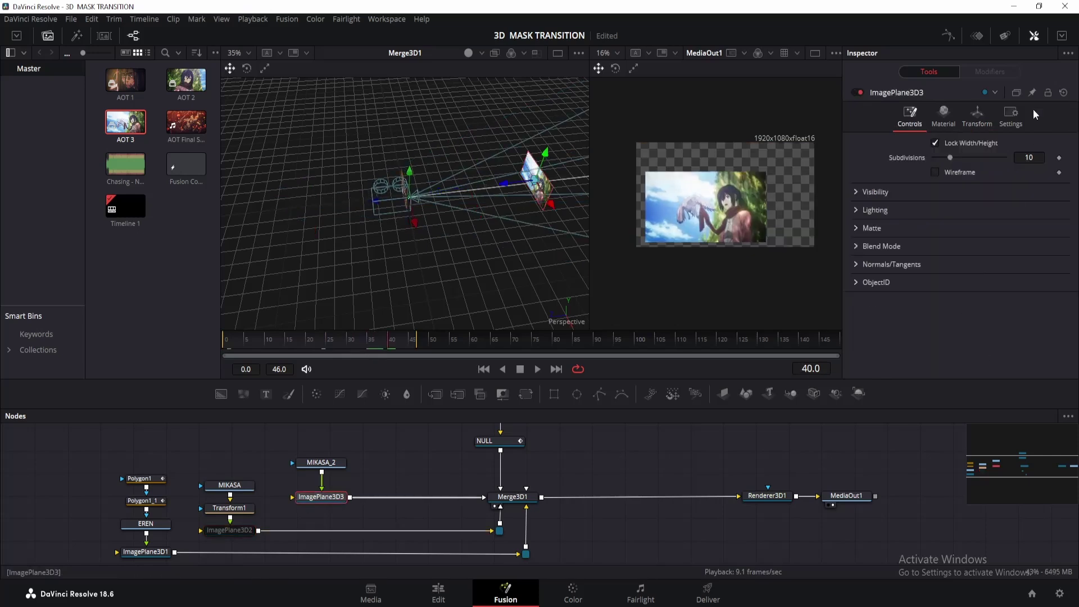
pyautogui.click(979, 113)
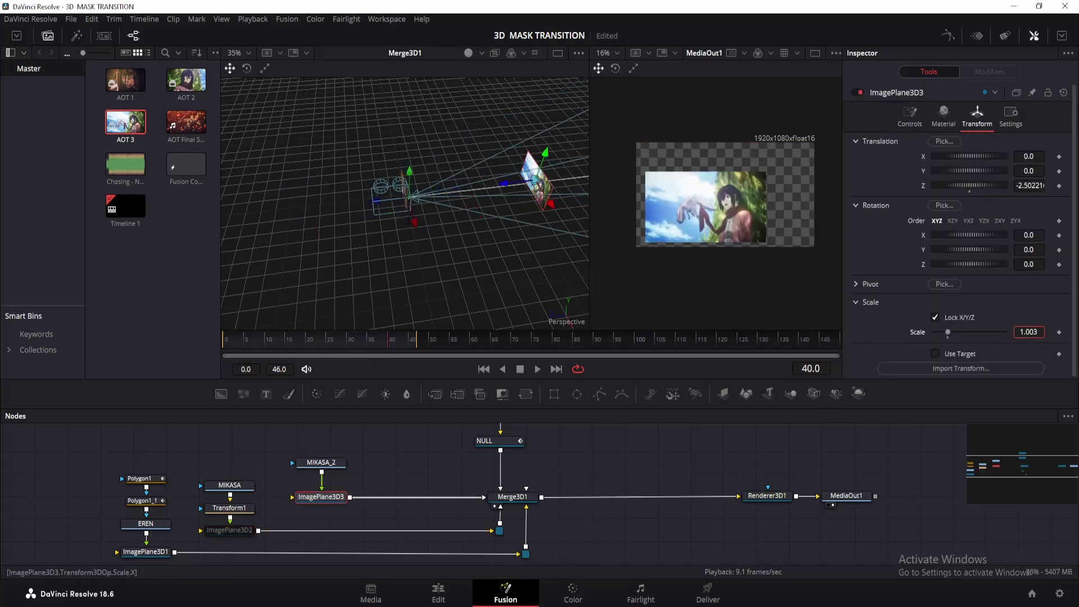
pyautogui.moveTo(1028, 332); pyautogui.dragTo(1051, 331)
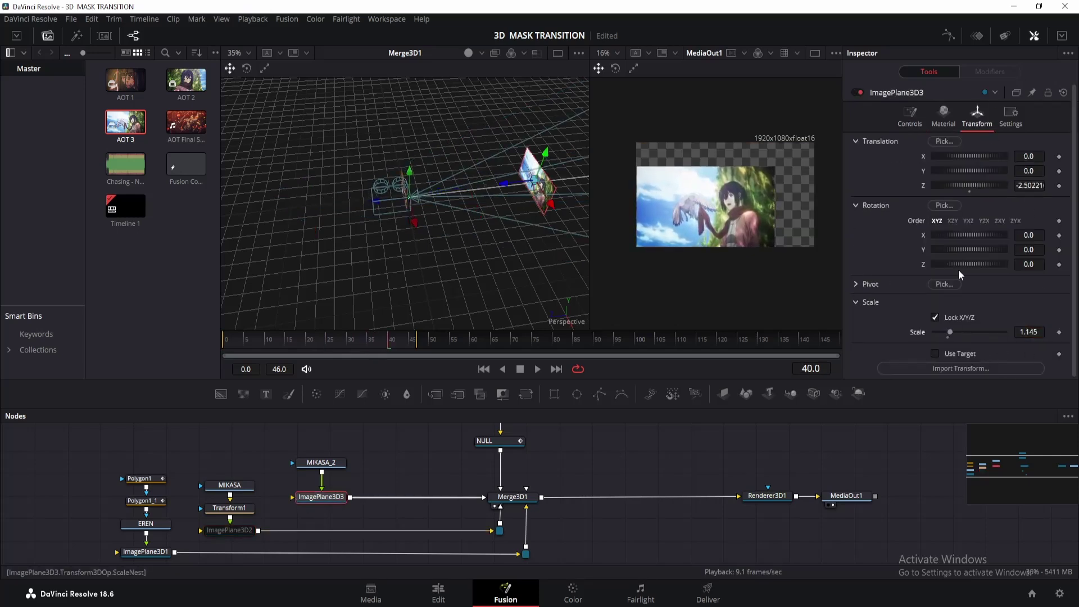
pyautogui.moveTo(1029, 170); pyautogui.dragTo(1034, 170)
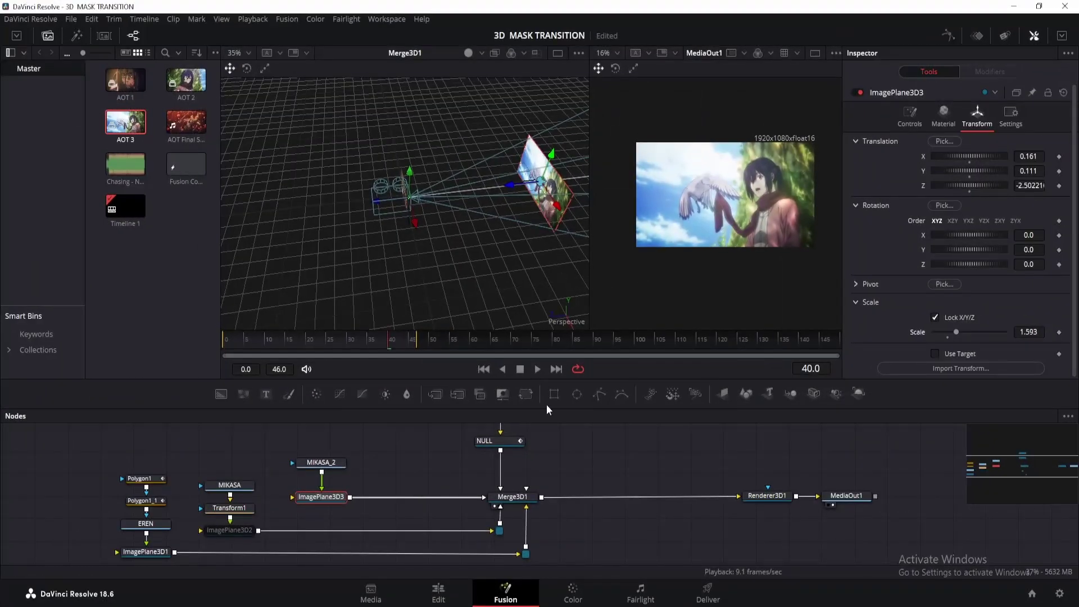
# Step: Insert a Transform after MIKASA_2 and set its Edges to Mirror
pyautogui.click(336, 463)
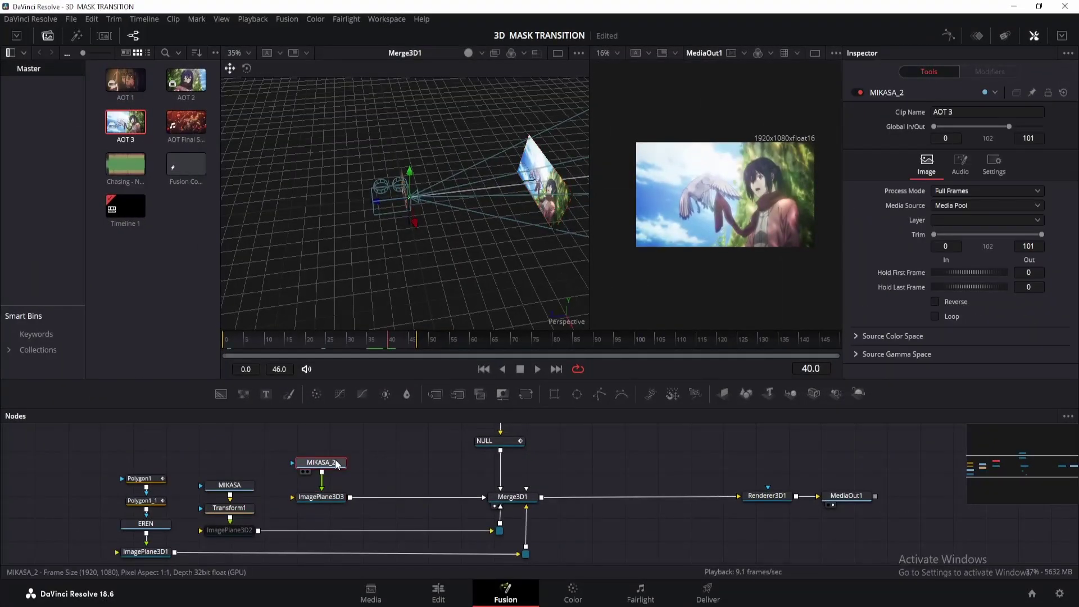
pyautogui.click(525, 393)
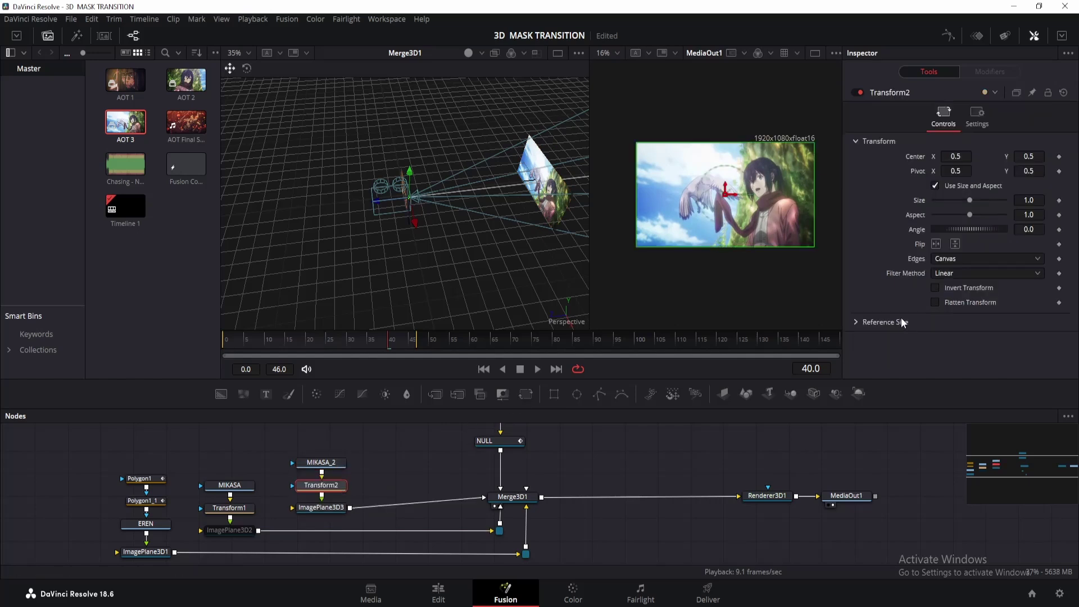
pyautogui.click(957, 258)
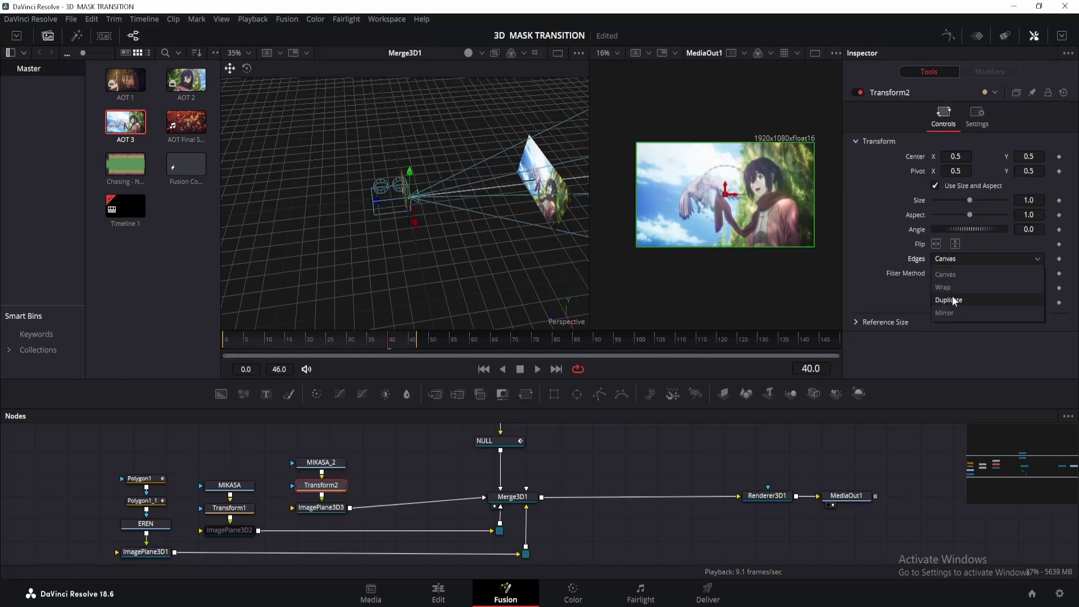
pyautogui.click(950, 312)
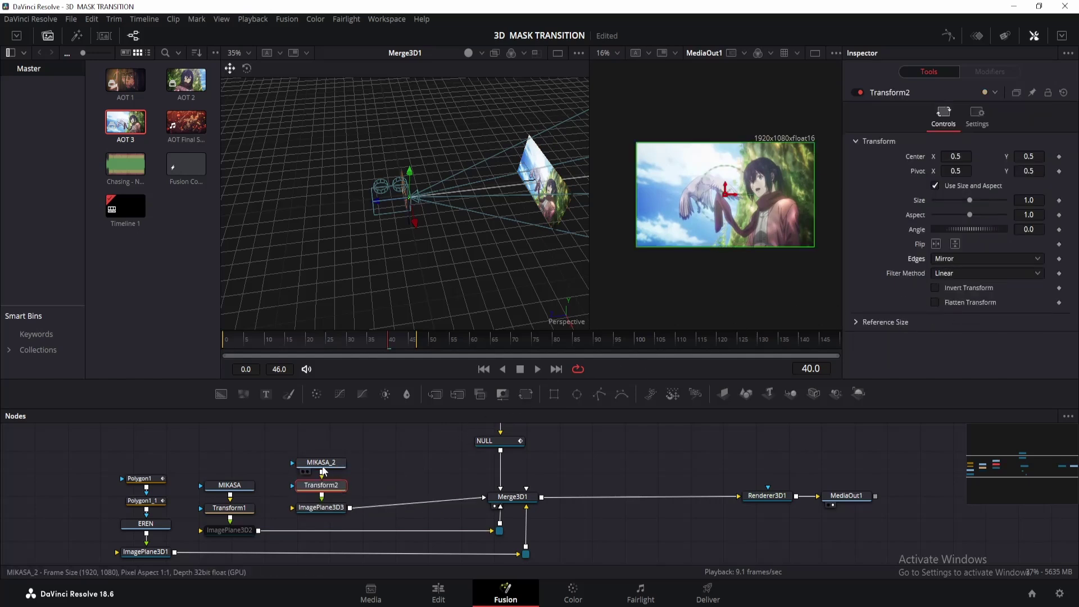
# Step: Turn ImagePlane3D2 back on, mask out the background beside Mikasa with an inverted polygon, and duplicate it non-inverted with Paint Mode Add
pyautogui.click(230, 530)
pyautogui.moveTo(442, 174); pyautogui.dragTo(442, 175)
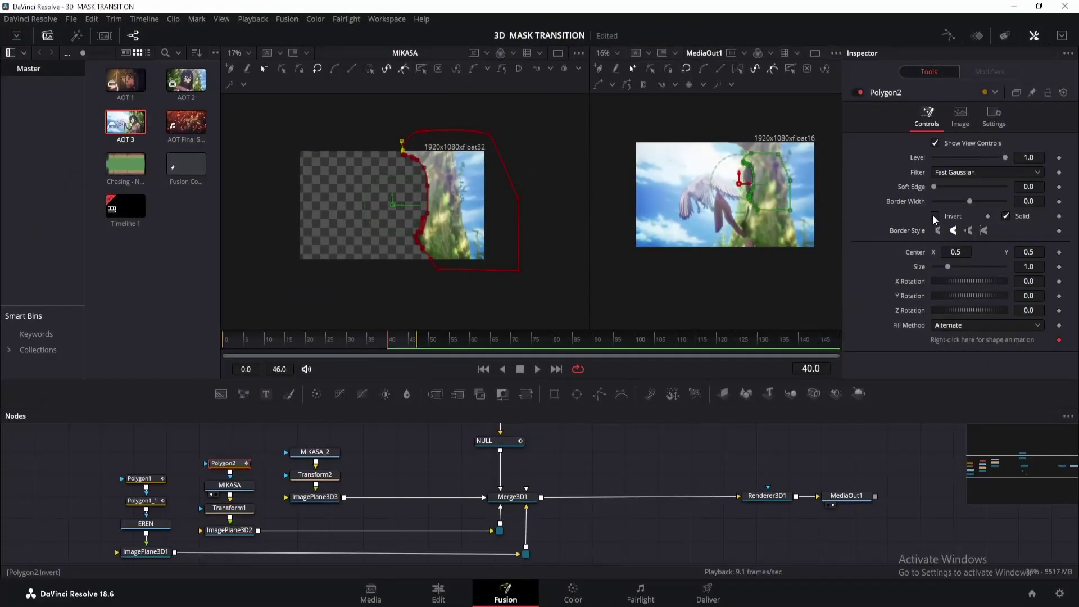
pyautogui.click(935, 216)
pyautogui.hotkey('ctrl', 'v')
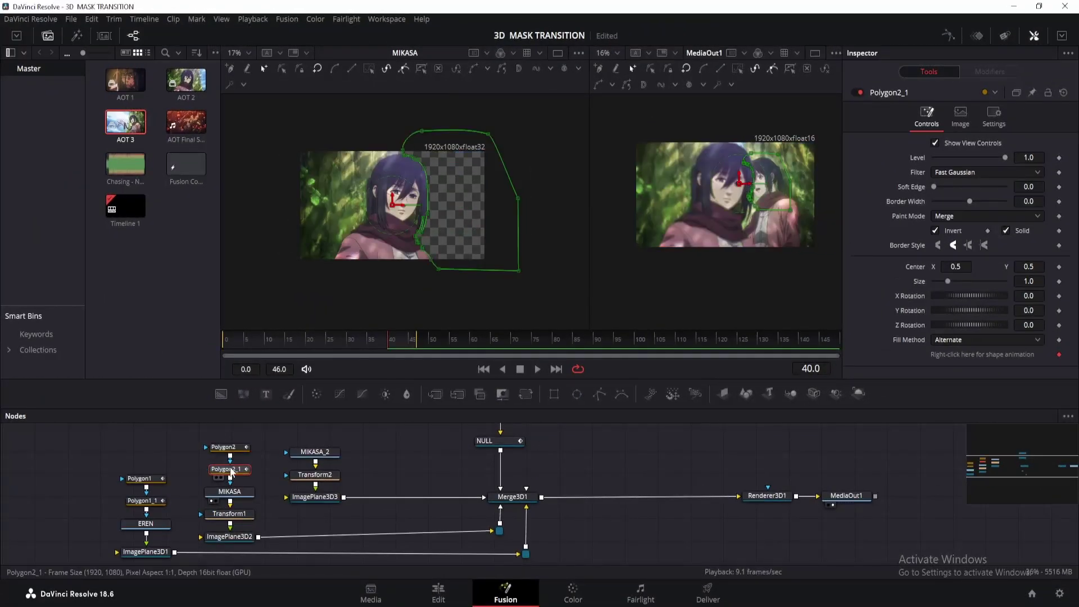
pyautogui.click(936, 231)
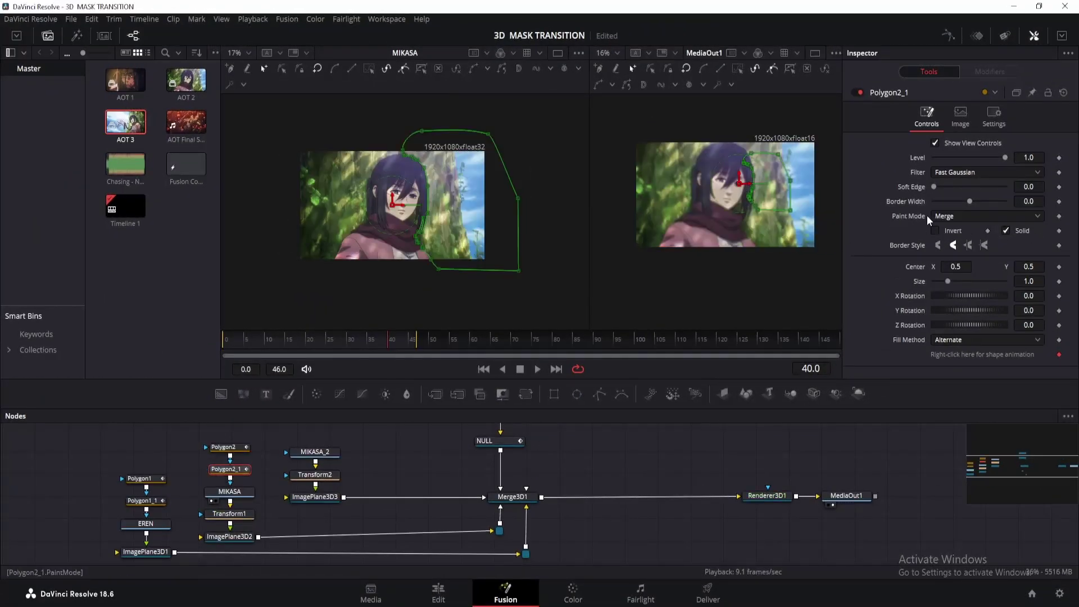
pyautogui.click(960, 216)
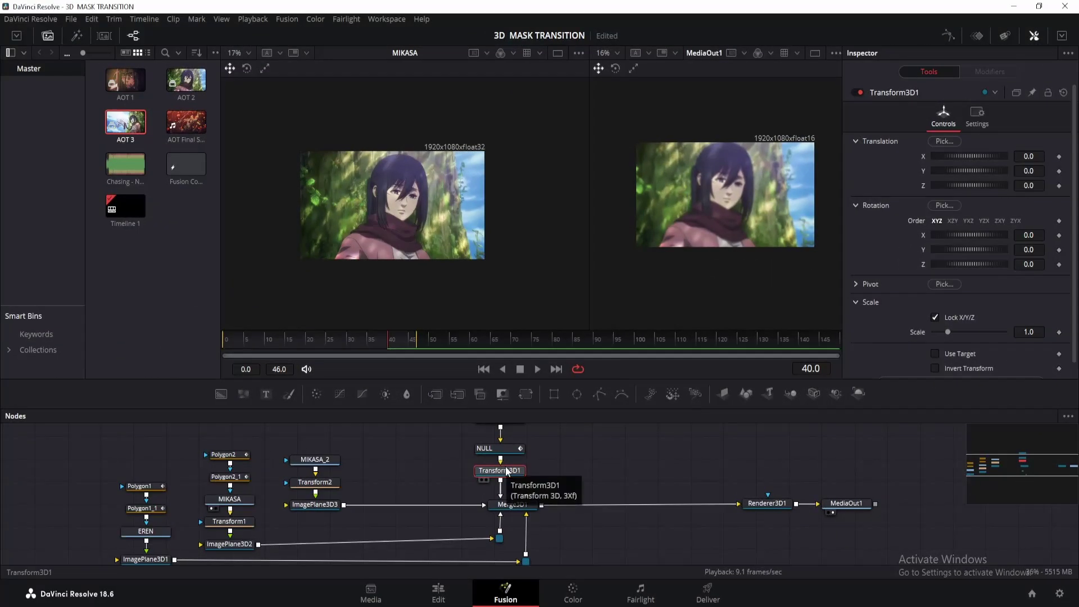
# Step: Rename the Transform3D below NULL as NULL_2 and keyframe its X, Y and Z translation at 0.0 on frame 30
pyautogui.press('F2')
pyautogui.write('NULL')
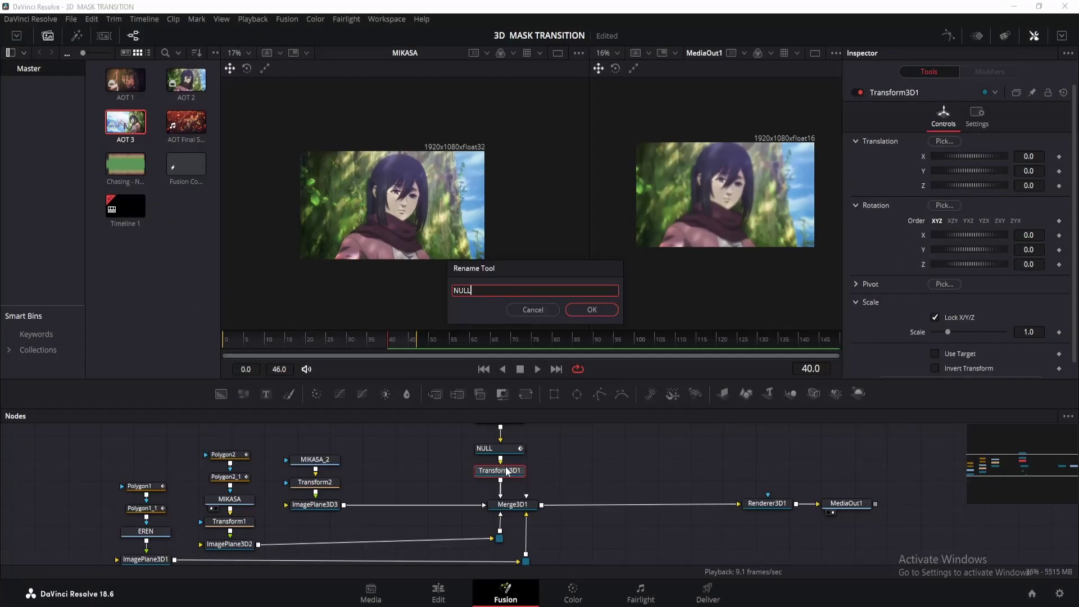
pyautogui.press('Return')
pyautogui.moveTo(384, 345); pyautogui.dragTo(349, 339)
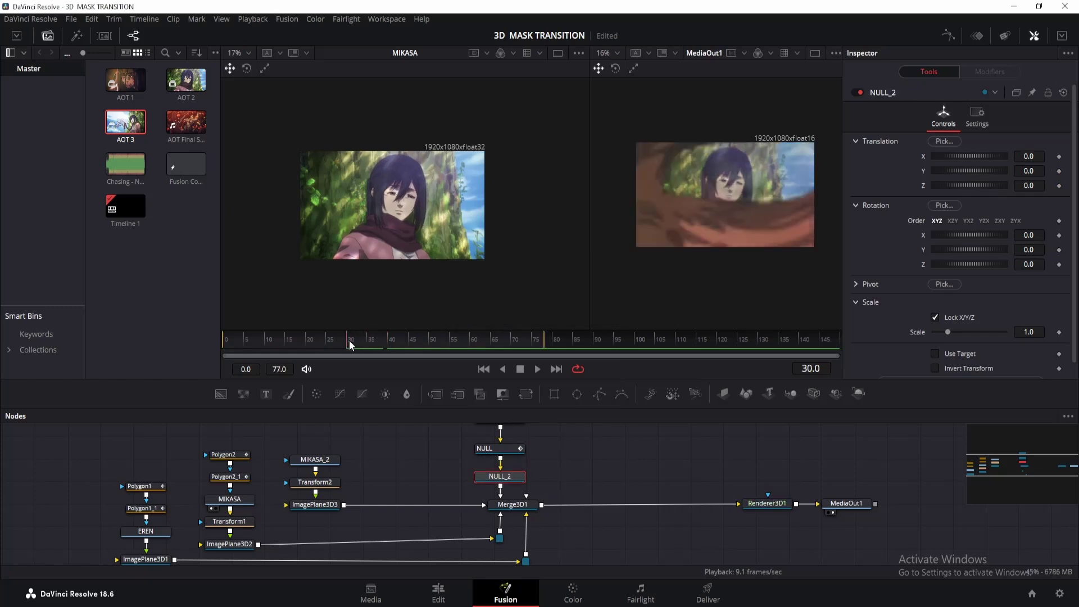
pyautogui.click(1059, 157)
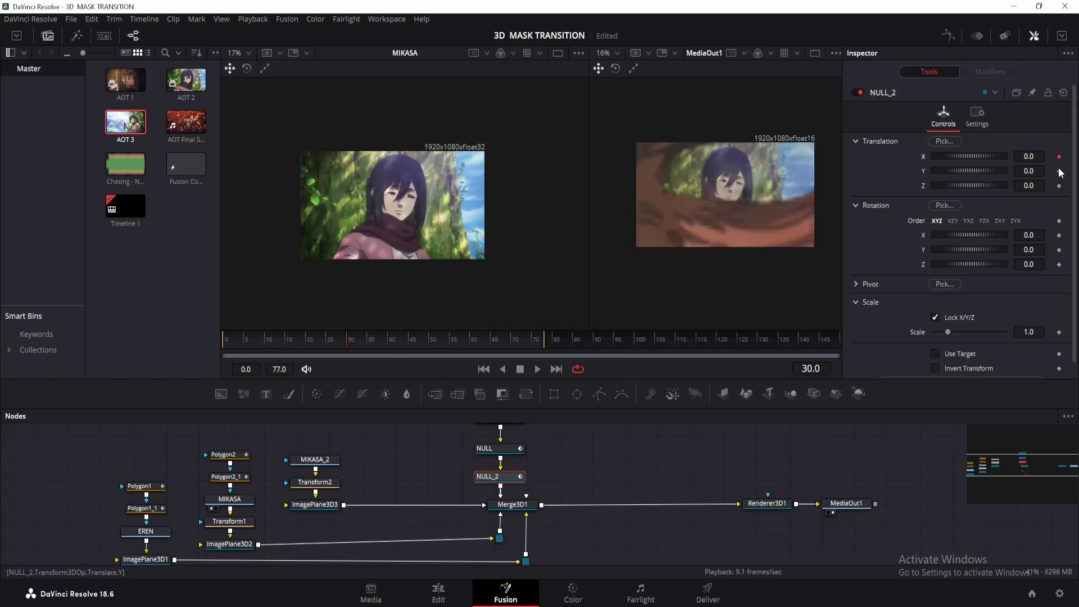
pyautogui.click(1059, 186)
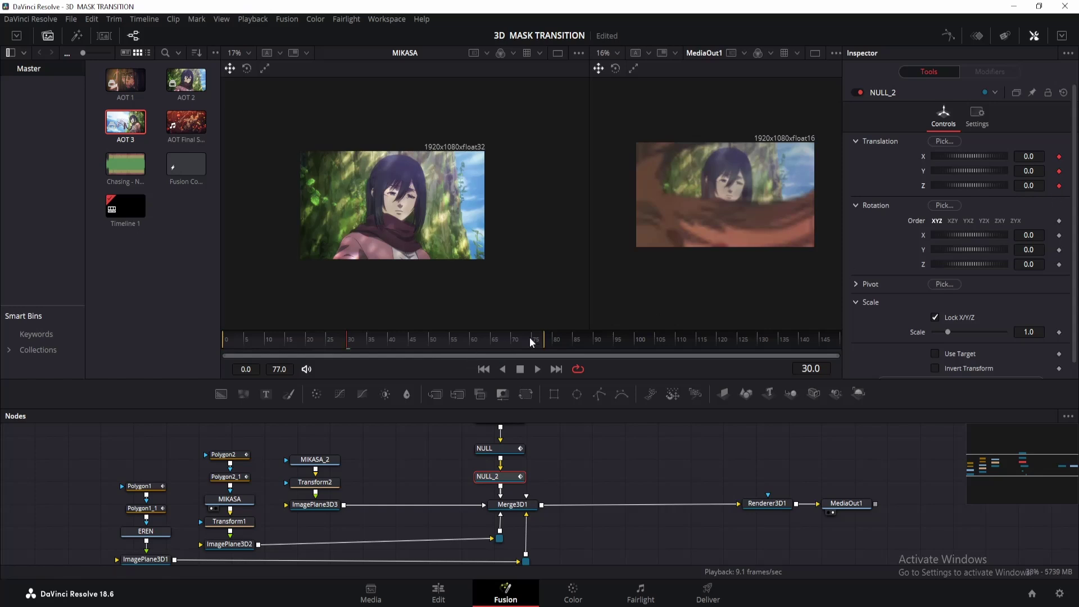
# Step: Push NULL_2 past Mikasa into the third clip at frame 65 with X about 0.166 and Y 0.002, and adjust Transform2's Size
pyautogui.click(479, 342)
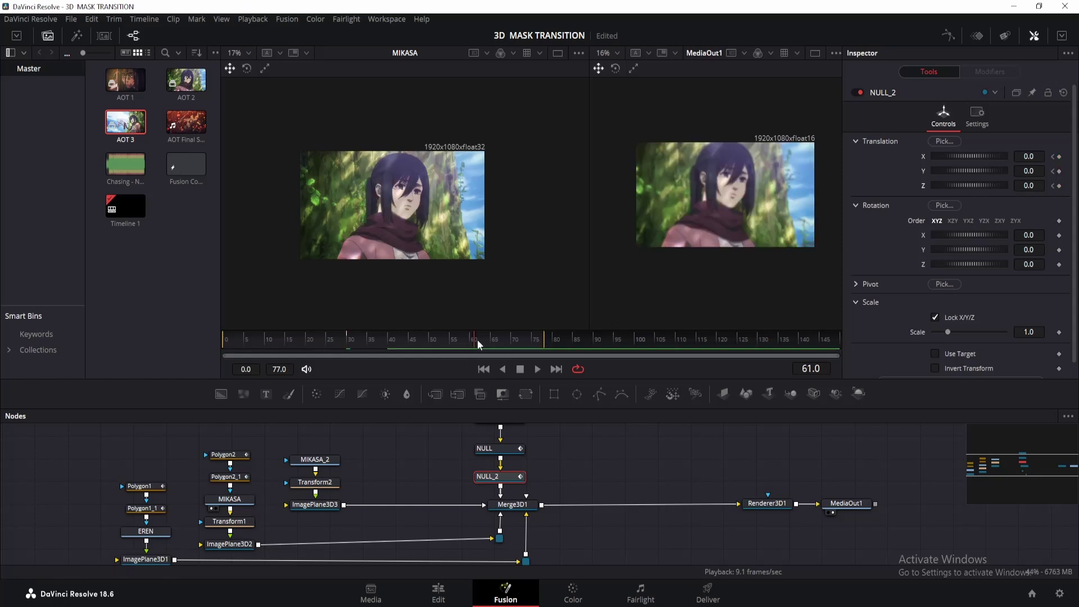
pyautogui.moveTo(488, 339); pyautogui.dragTo(493, 340)
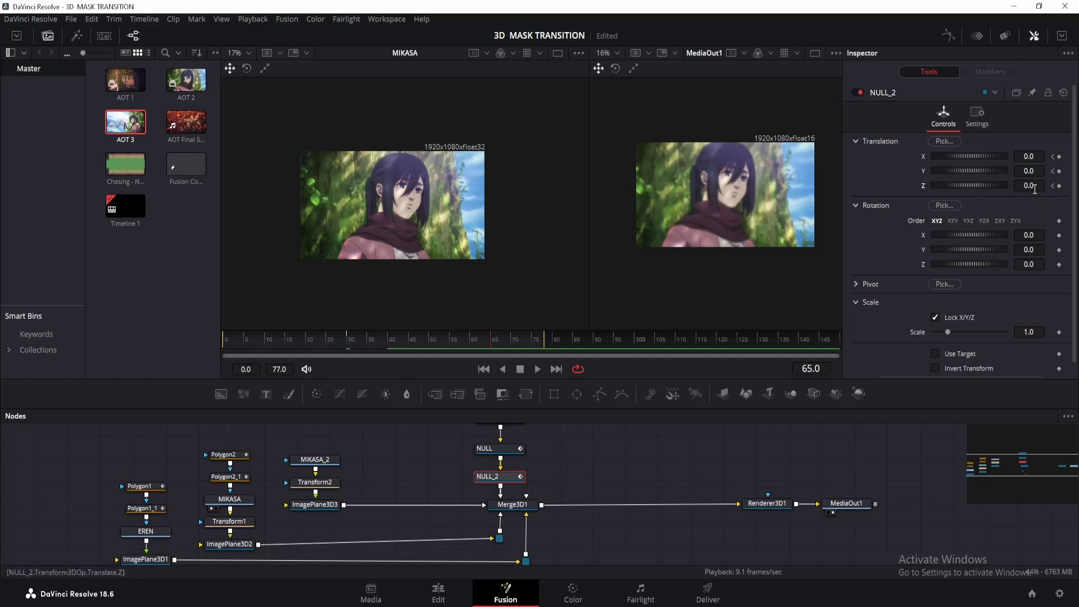
pyautogui.moveTo(1040, 185); pyautogui.dragTo(1018, 186)
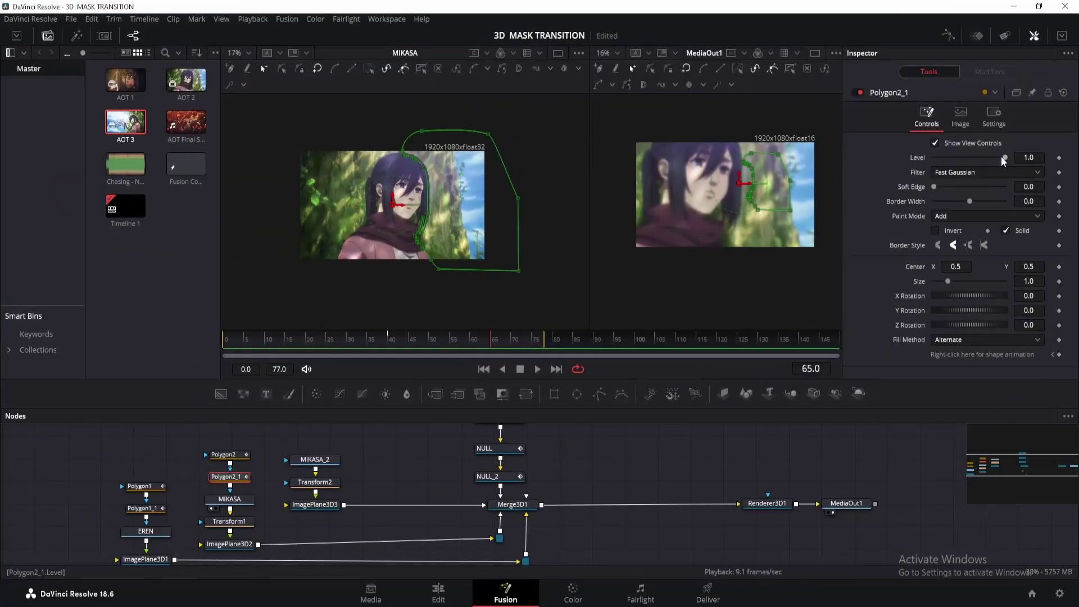
pyautogui.moveTo(1010, 156); pyautogui.dragTo(872, 180)
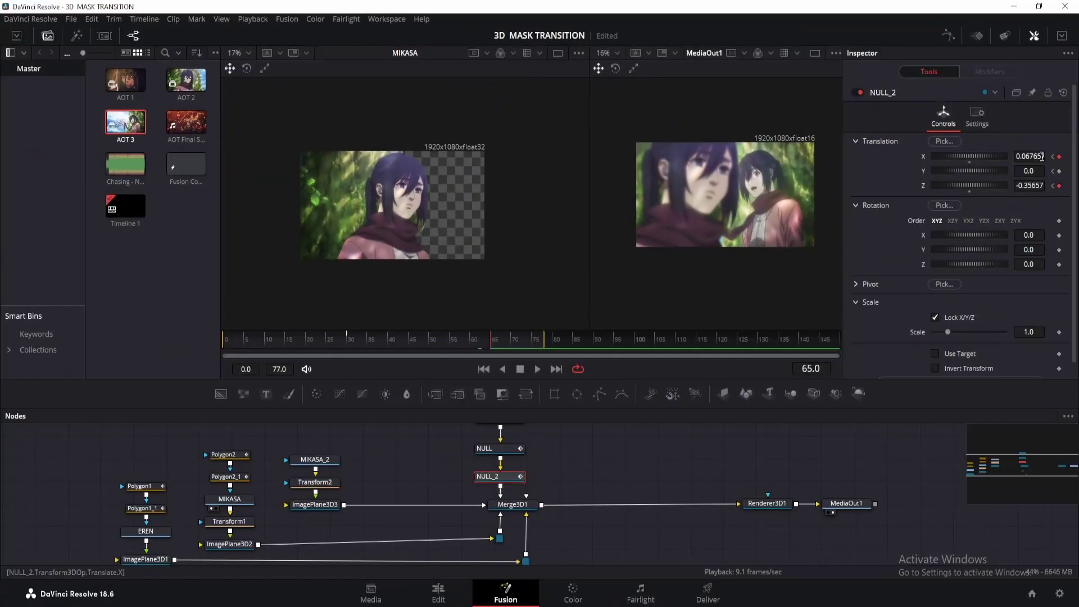
pyautogui.moveTo(1041, 156)
pyautogui.mouseDown()
pyautogui.moveTo(1015, 157)
pyautogui.moveTo(1050, 157)
pyautogui.mouseUp()
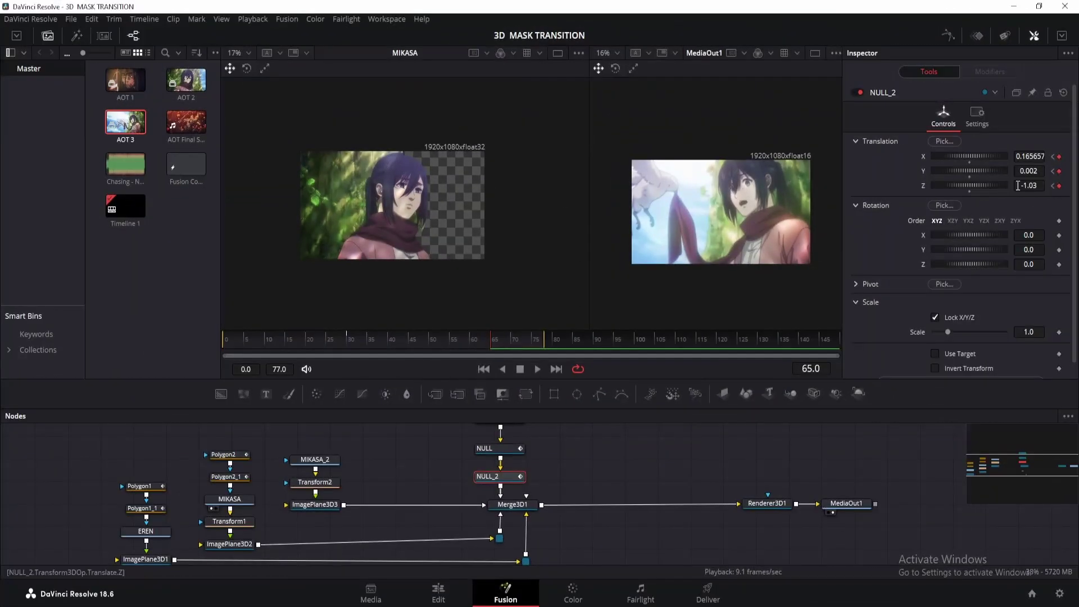
pyautogui.moveTo(1044, 185); pyautogui.dragTo(1030, 185)
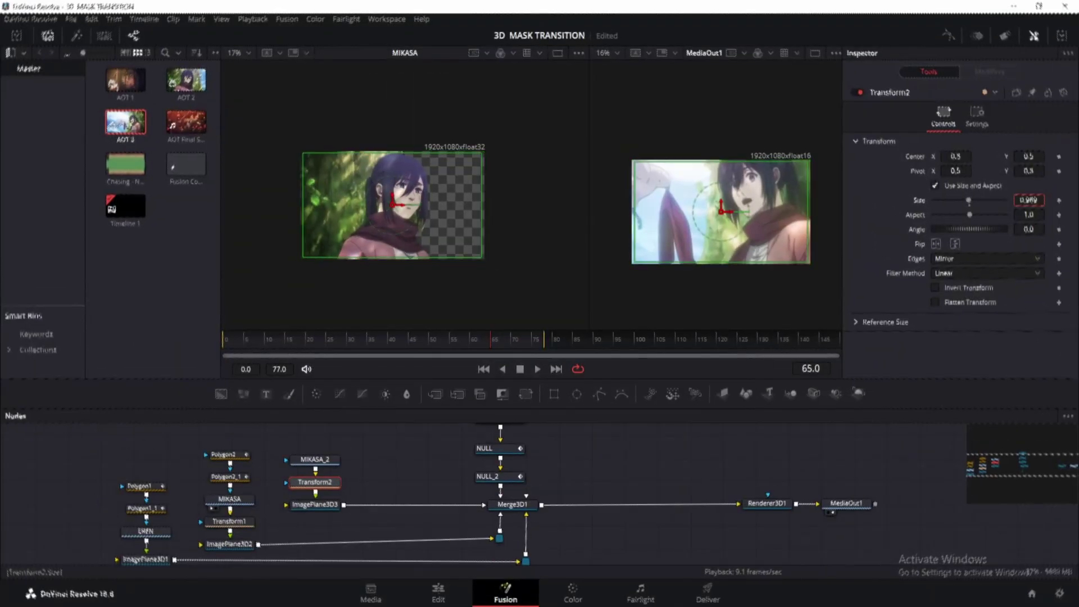
pyautogui.moveTo(1029, 200)
pyautogui.mouseDown()
pyautogui.moveTo(1013, 200)
pyautogui.moveTo(1034, 200)
pyautogui.mouseUp()
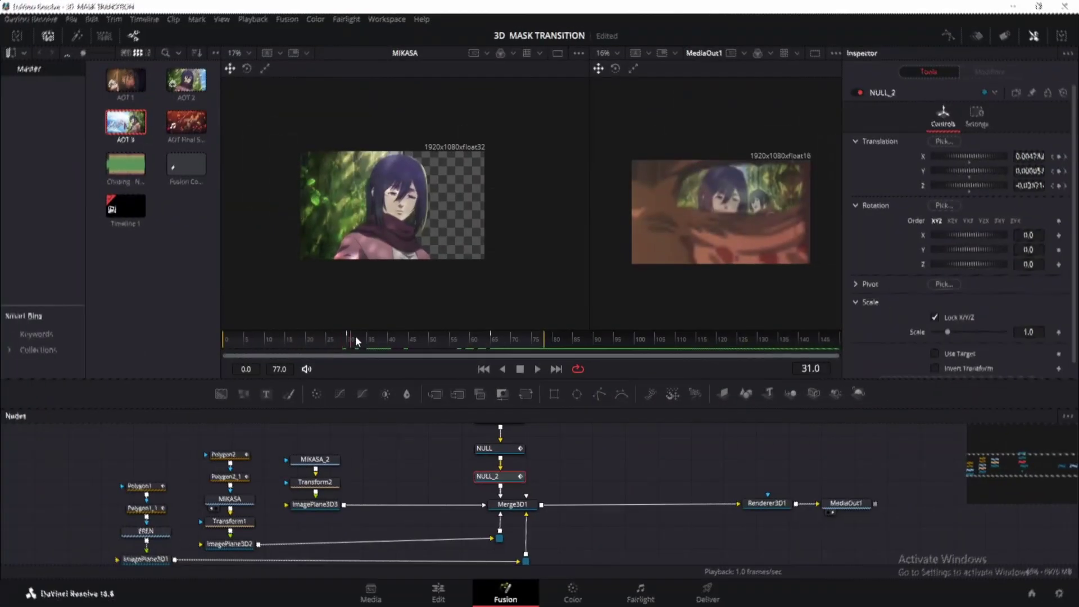
# Step: Animate Polygon2_1's Level from 1.0 at frame 36 to 0.0 at frame 57
pyautogui.moveTo(355, 336); pyautogui.dragTo(376, 343)
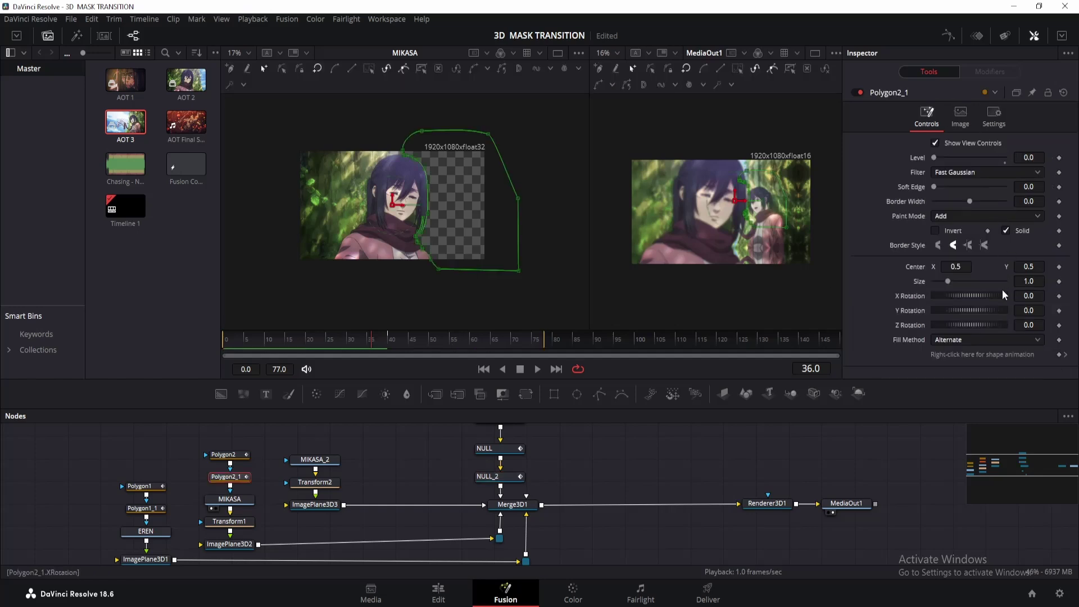
pyautogui.moveTo(935, 157); pyautogui.dragTo(1060, 162)
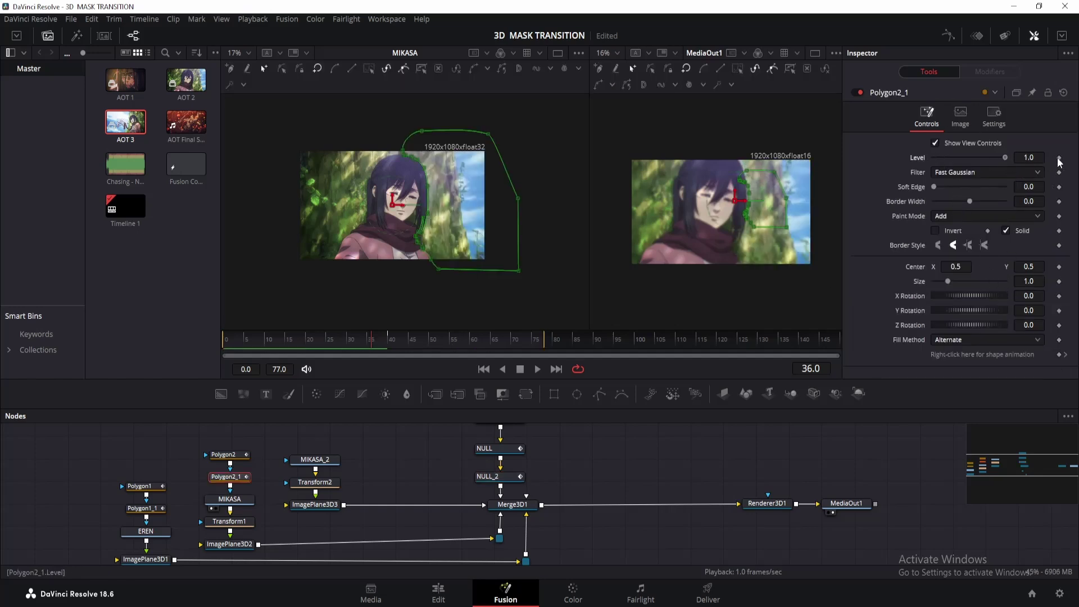
pyautogui.click(1060, 158)
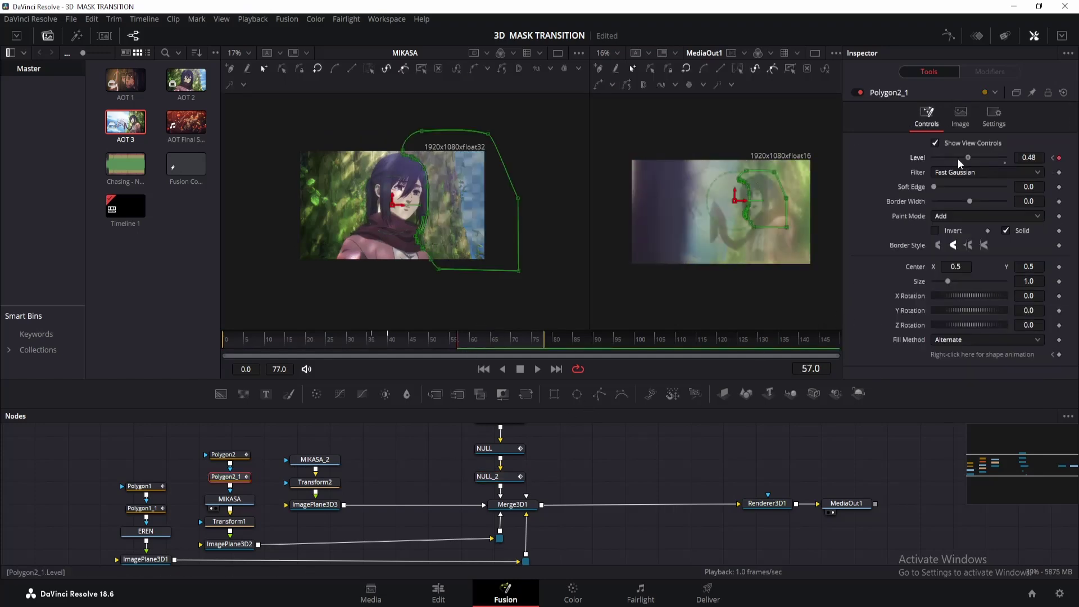
pyautogui.moveTo(958, 158); pyautogui.dragTo(916, 161)
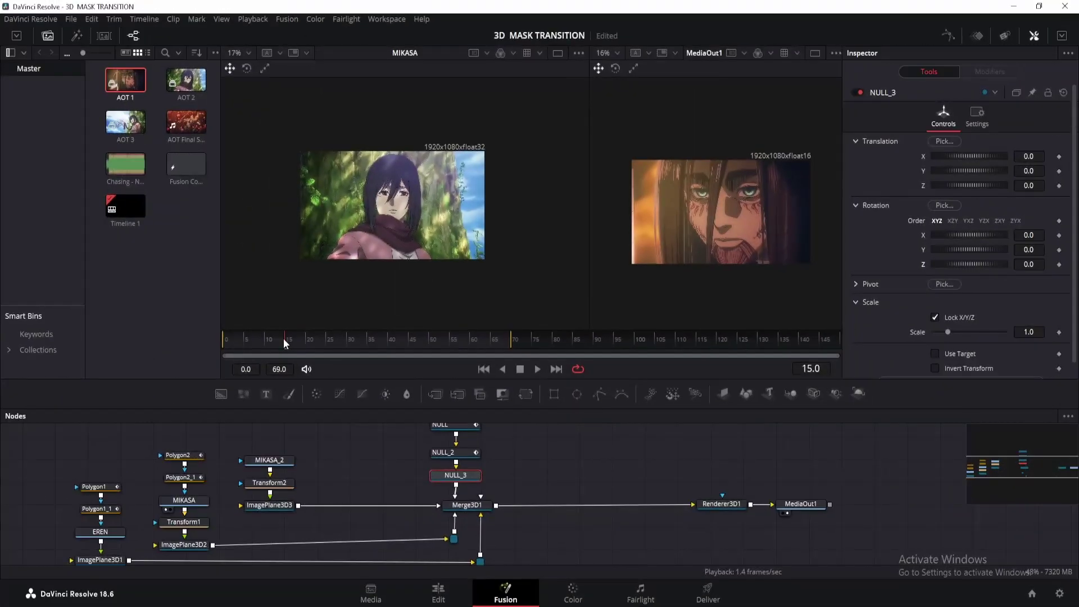
# Step: Keyframe NULL_3's Z rotation at 0.0 on frame 10 and advance to about frame 15
pyautogui.moveTo(282, 341); pyautogui.dragTo(268, 341)
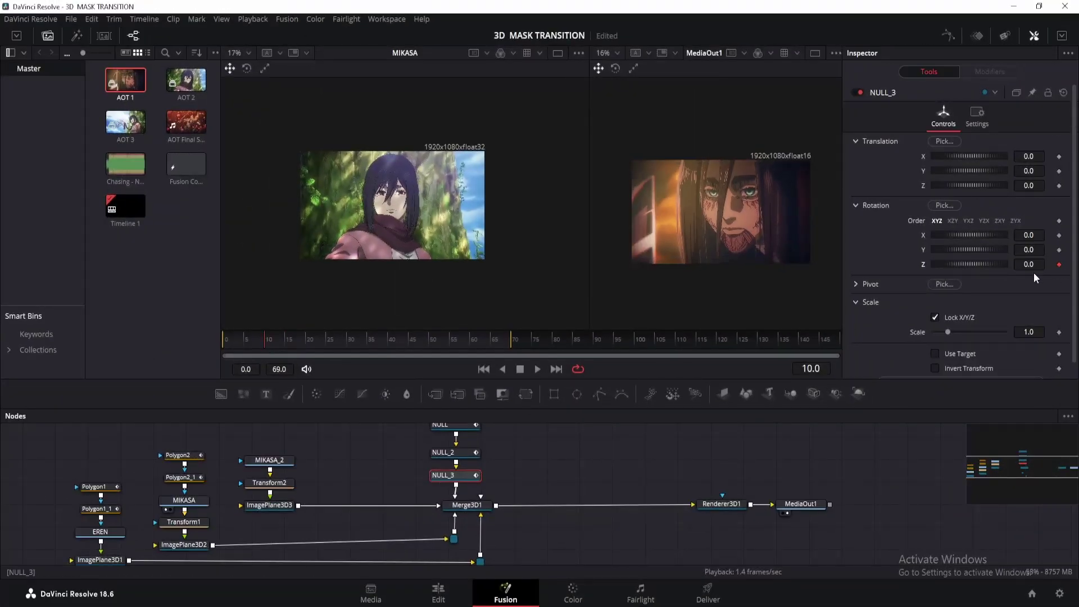
pyautogui.moveTo(283, 345); pyautogui.dragTo(288, 342)
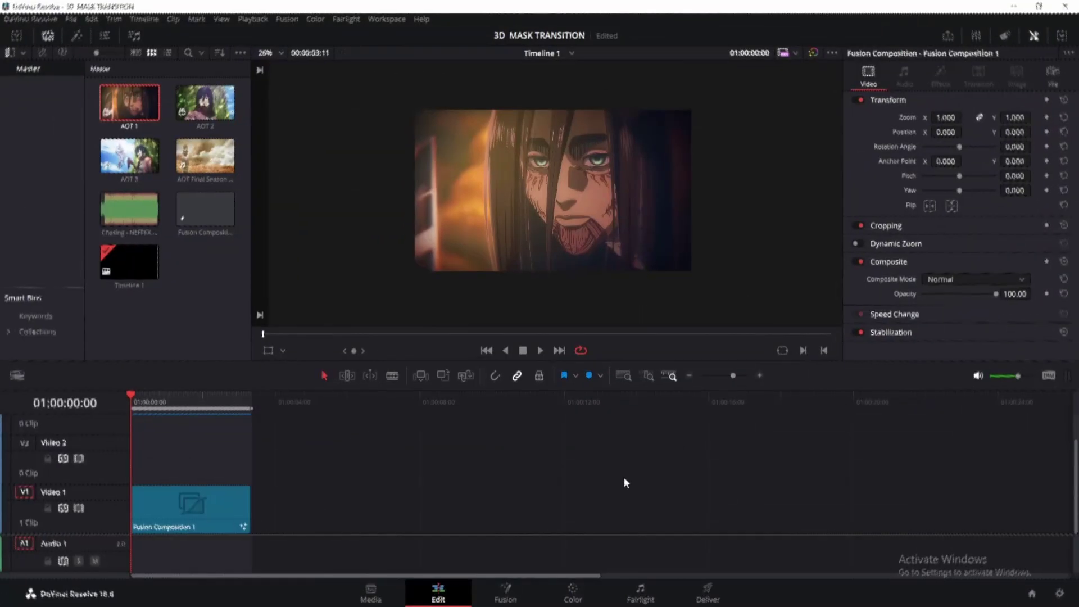
# Step: Play back the transition on the Edit page and trim the Adjustment Clip to the end of Fusion Composition 1
pyautogui.press('space')
pyautogui.press('space')
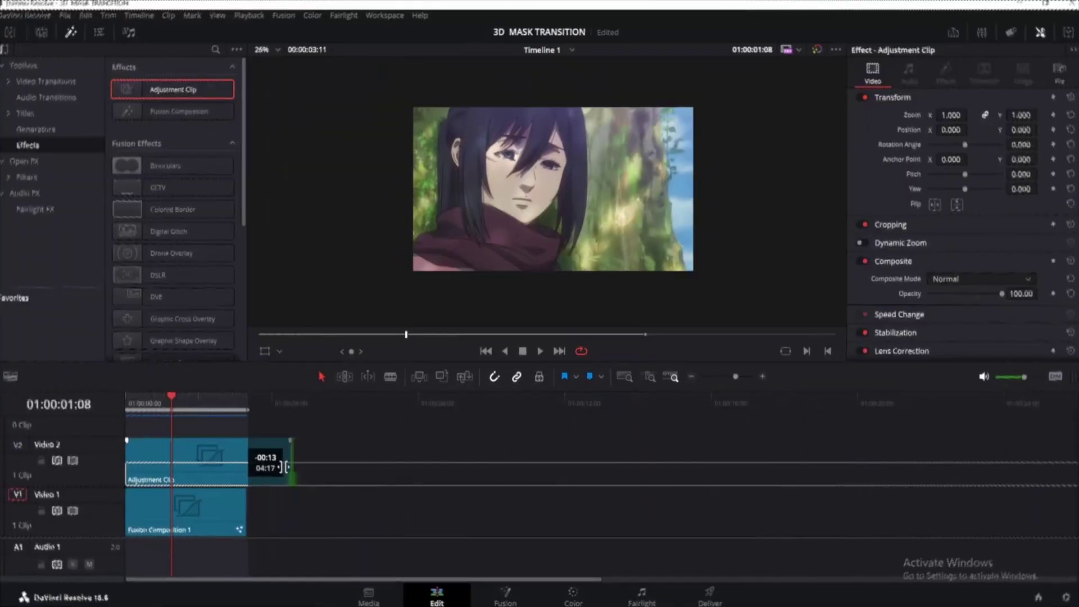
pyautogui.moveTo(285, 460); pyautogui.dragTo(251, 466)
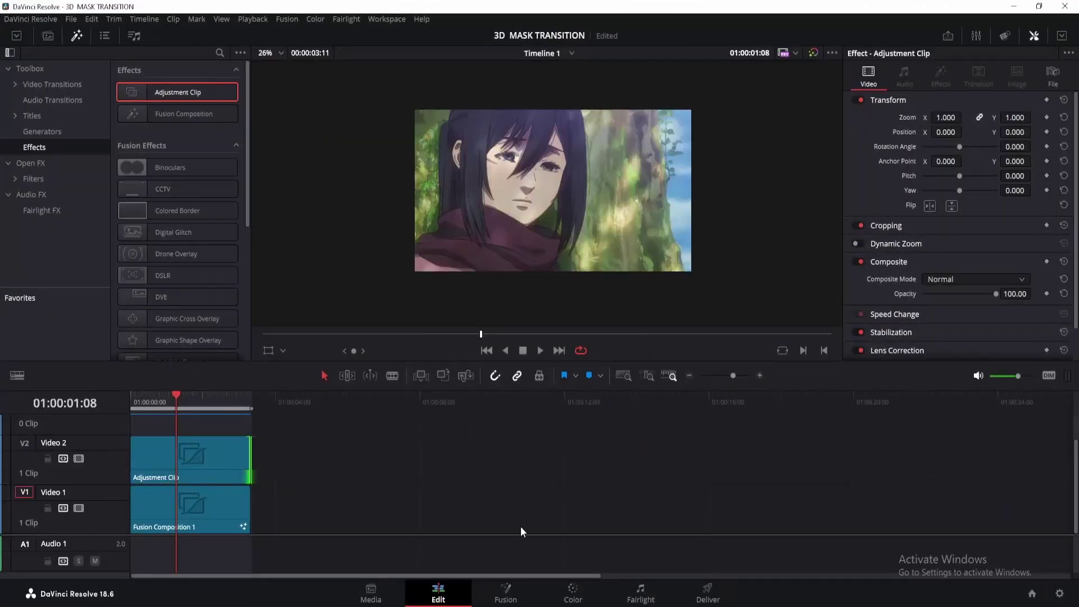
# Step: Open the Adjustment Clip in Fusion and add a Camera Shake node after MediaIn1
pyautogui.click(506, 593)
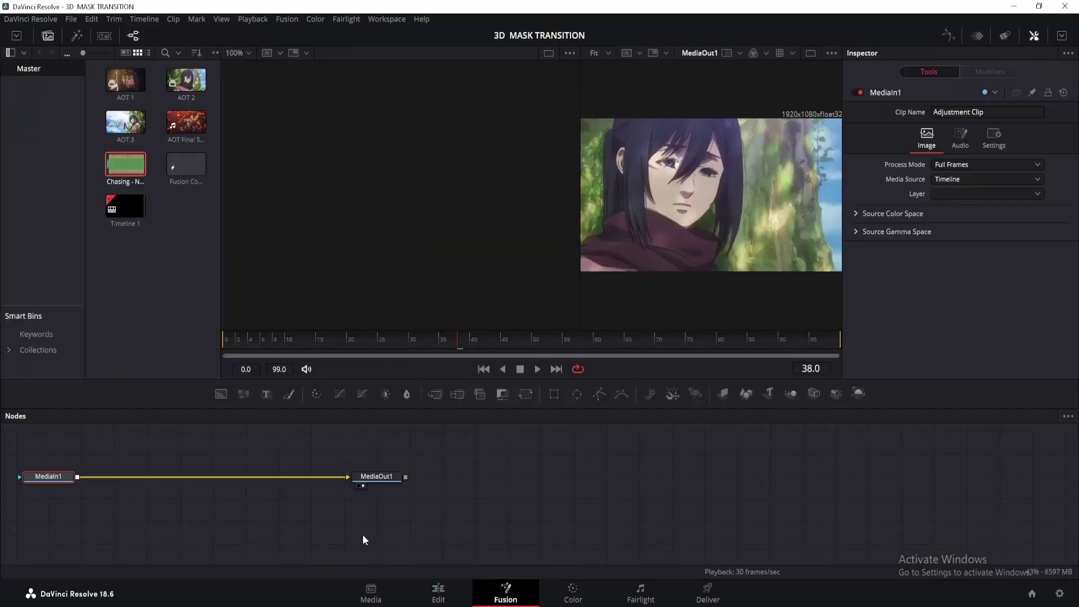
pyautogui.hotkey('shift', 'space')
pyautogui.write('C')
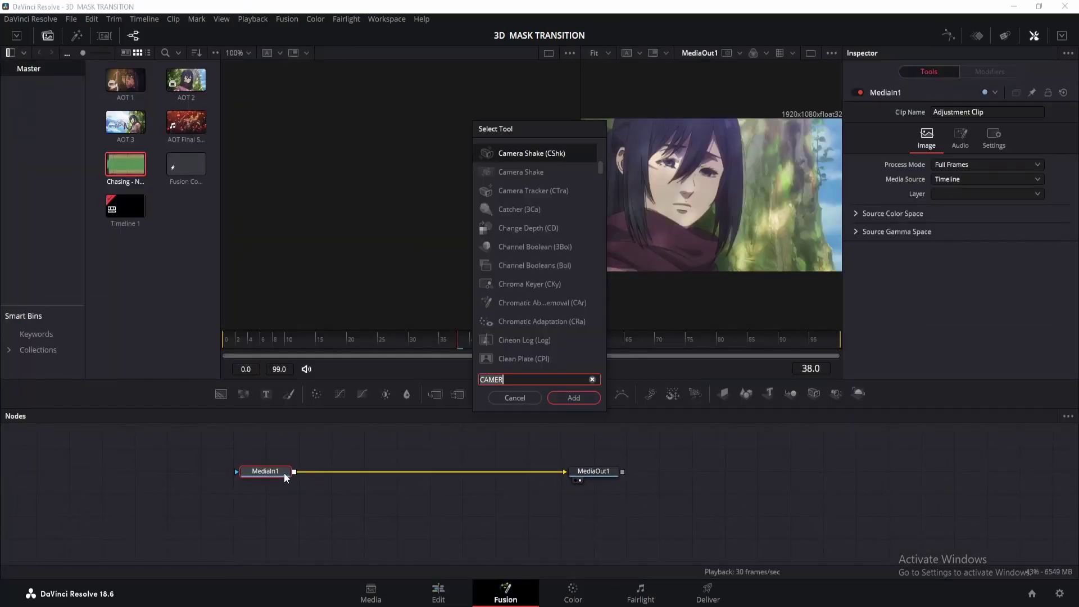
pyautogui.write('AMER')
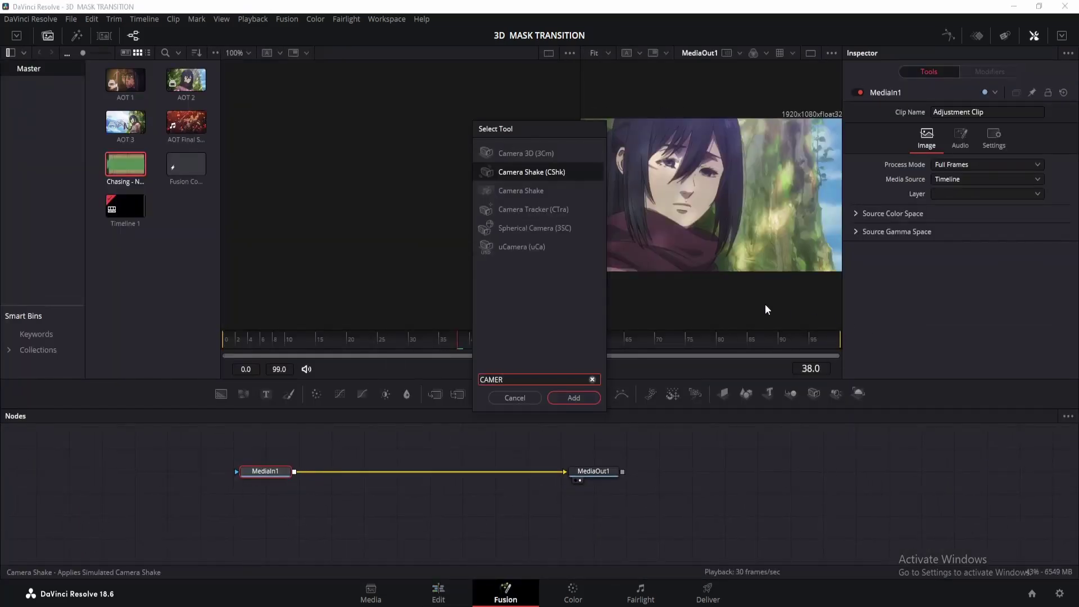
pyautogui.click(563, 174)
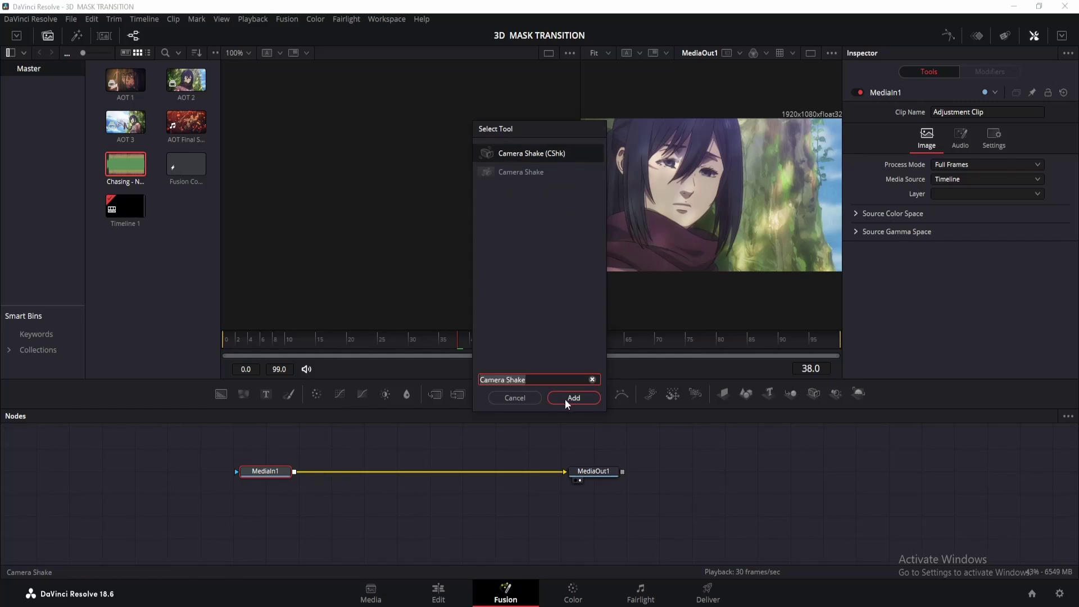
pyautogui.click(565, 398)
# Step: Preview the shake and set CameraShake1's Edges to Mirror, Speed to 0.165, Overall Strength to 0.15 and X Deviation to about 0.102
pyautogui.click(277, 342)
pyautogui.press('space')
pyautogui.click(959, 261)
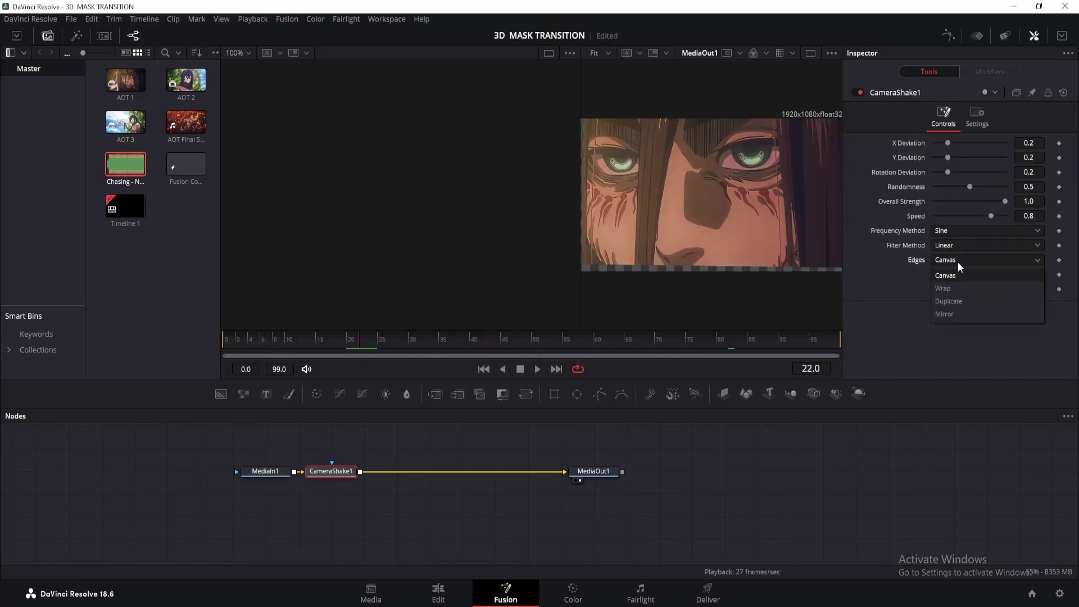
pyautogui.click(960, 316)
pyautogui.moveTo(991, 216); pyautogui.dragTo(950, 201)
pyautogui.moveTo(947, 143); pyautogui.dragTo(943, 144)
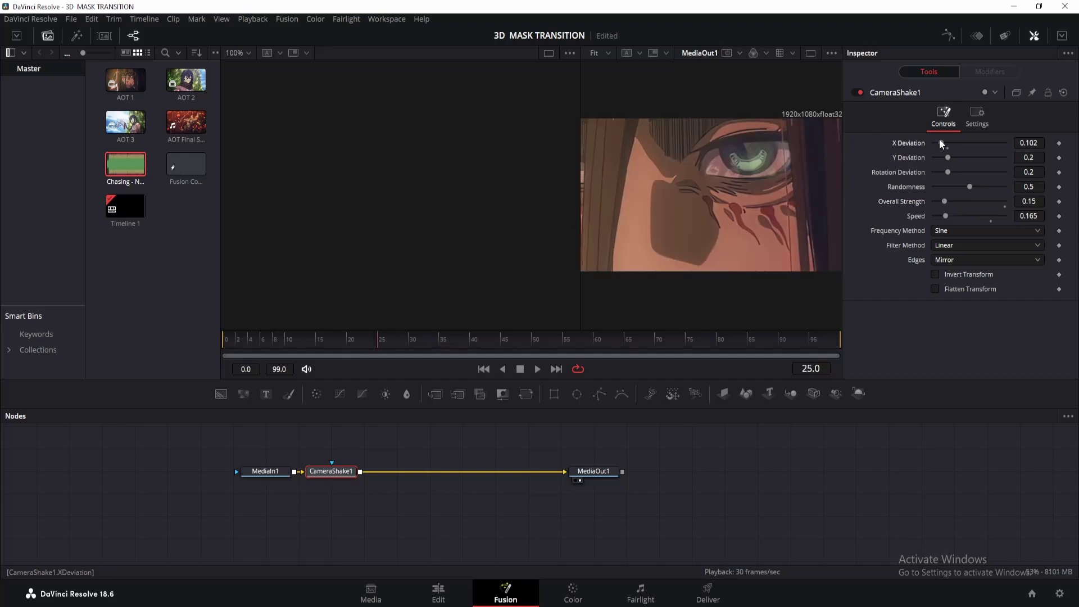